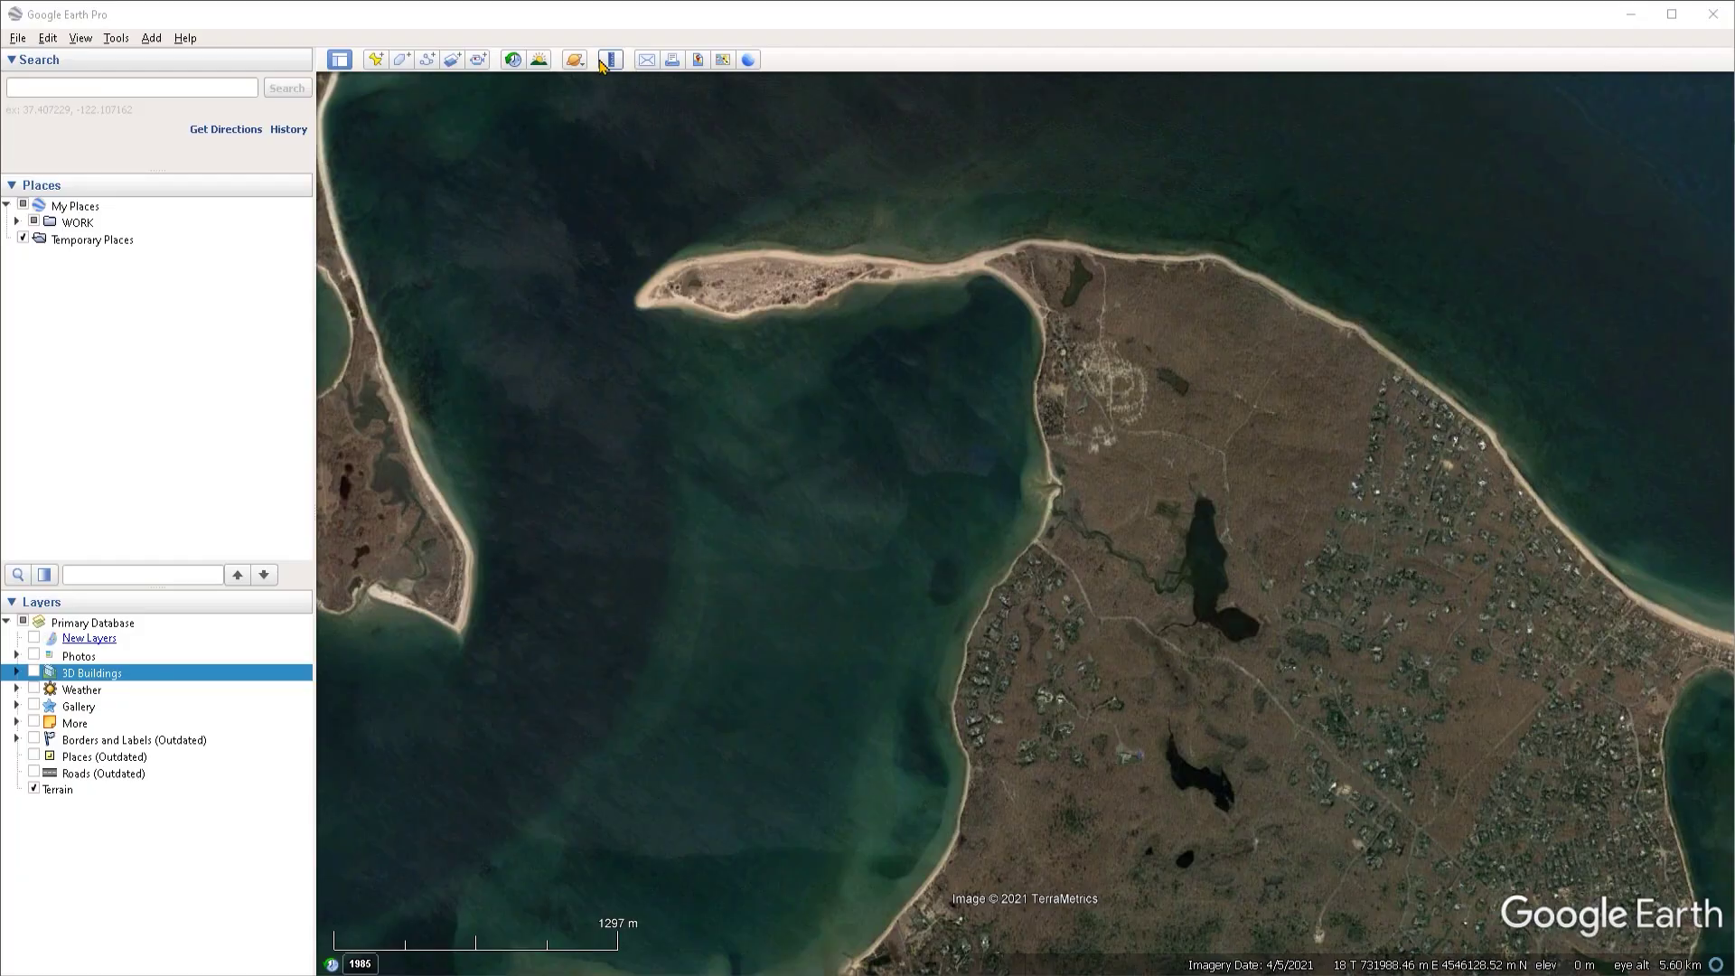
Open the Ruler from the Tools menu, starting on the Line tab.
left_click(117, 45)
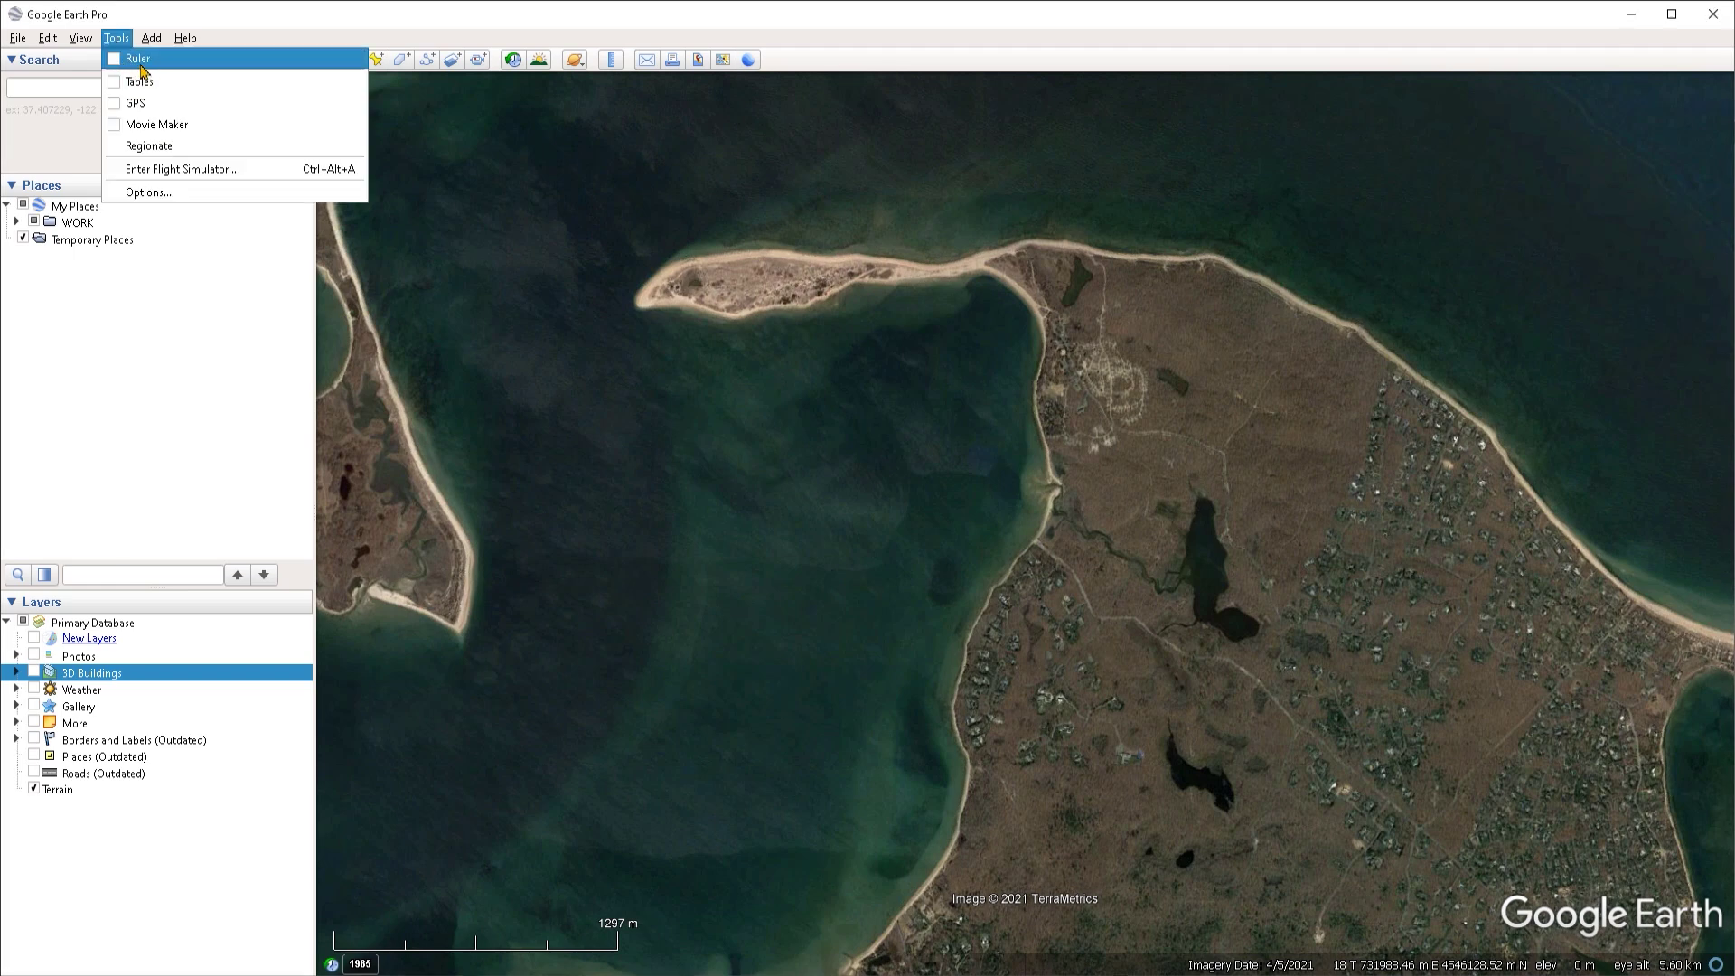
left_click(140, 60)
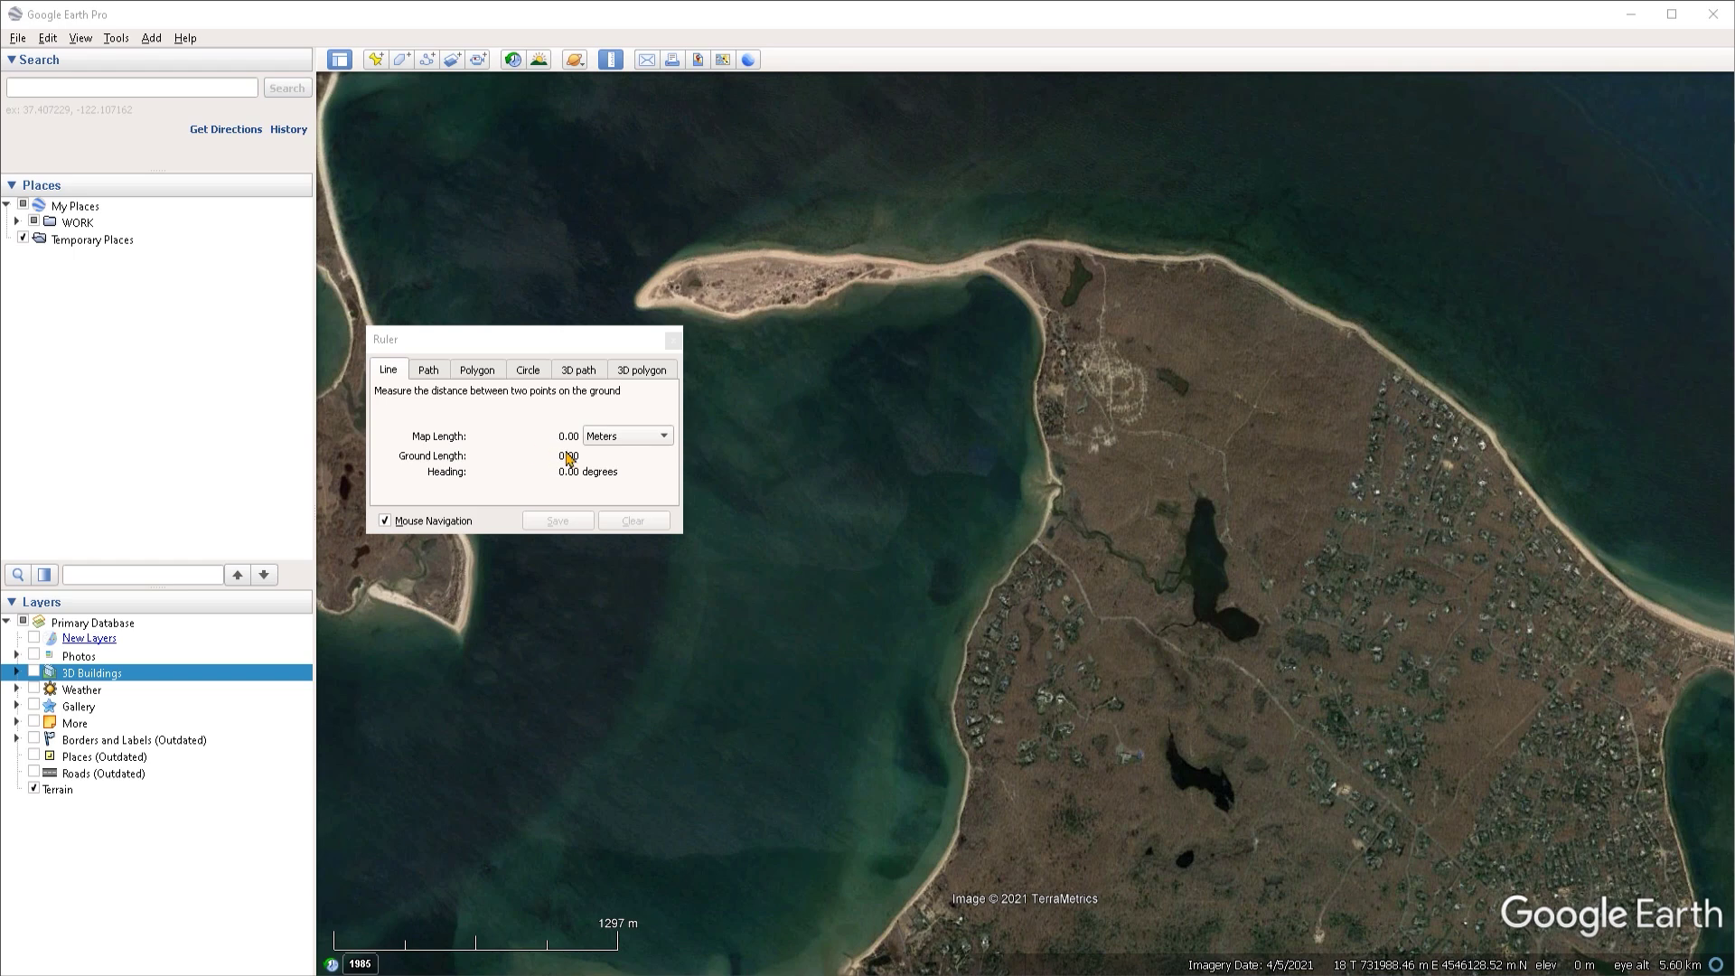
left_click(614, 443)
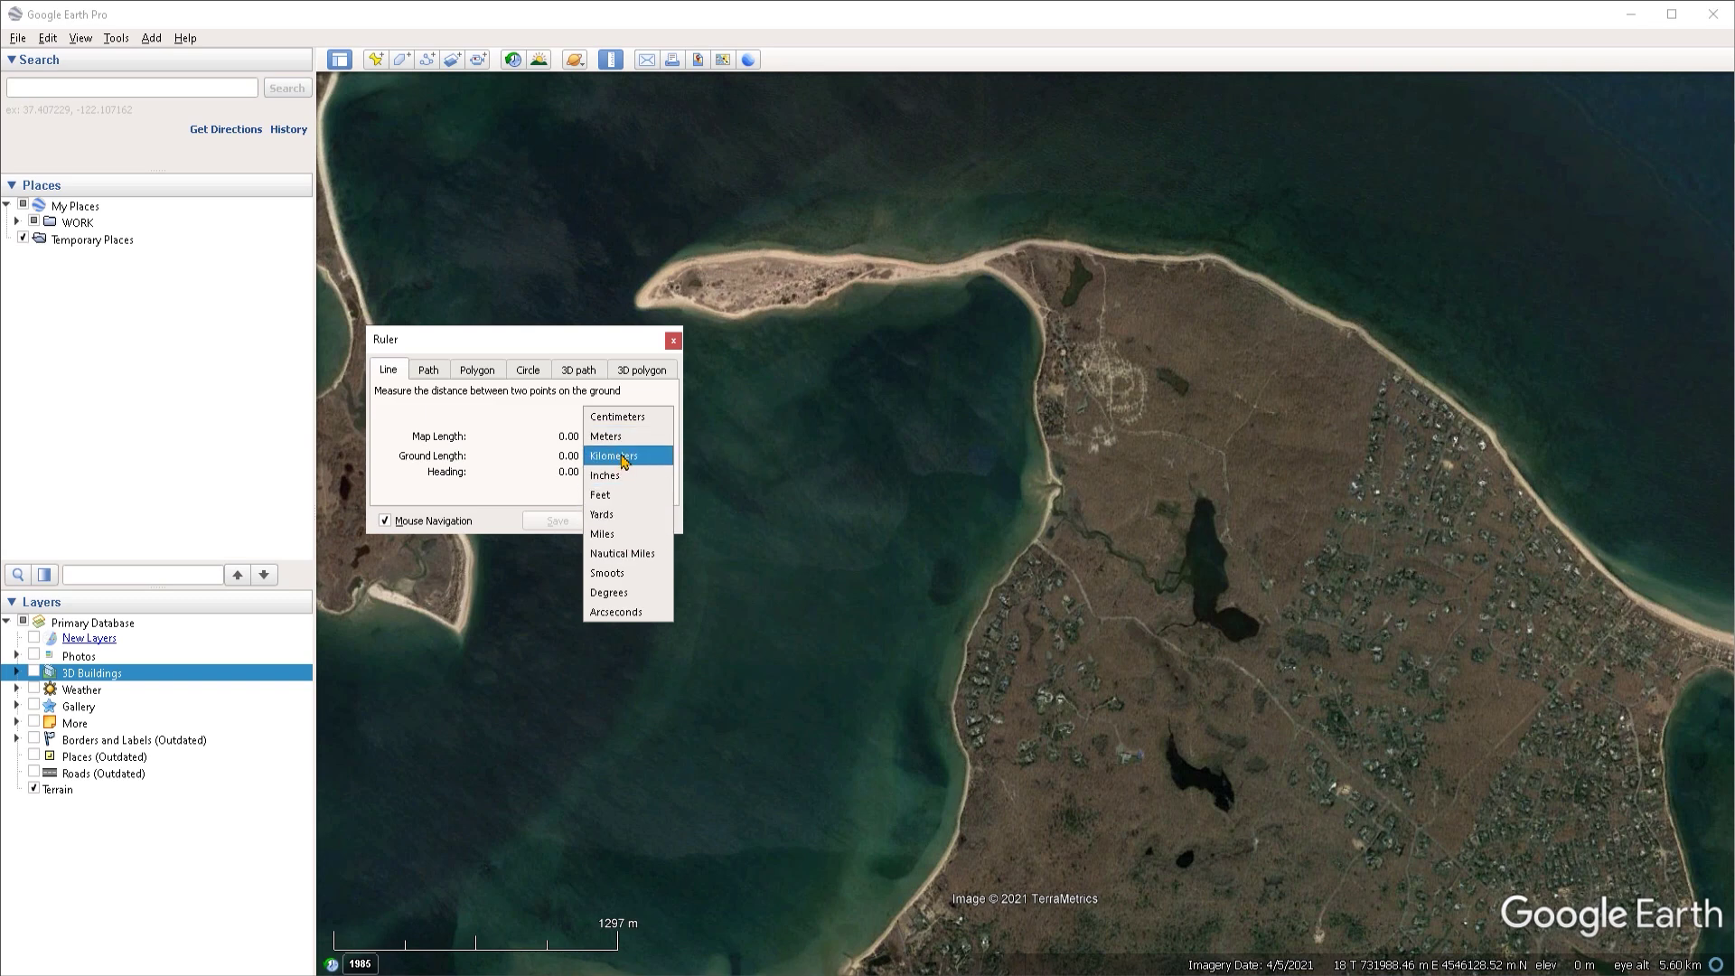
left_click(497, 457)
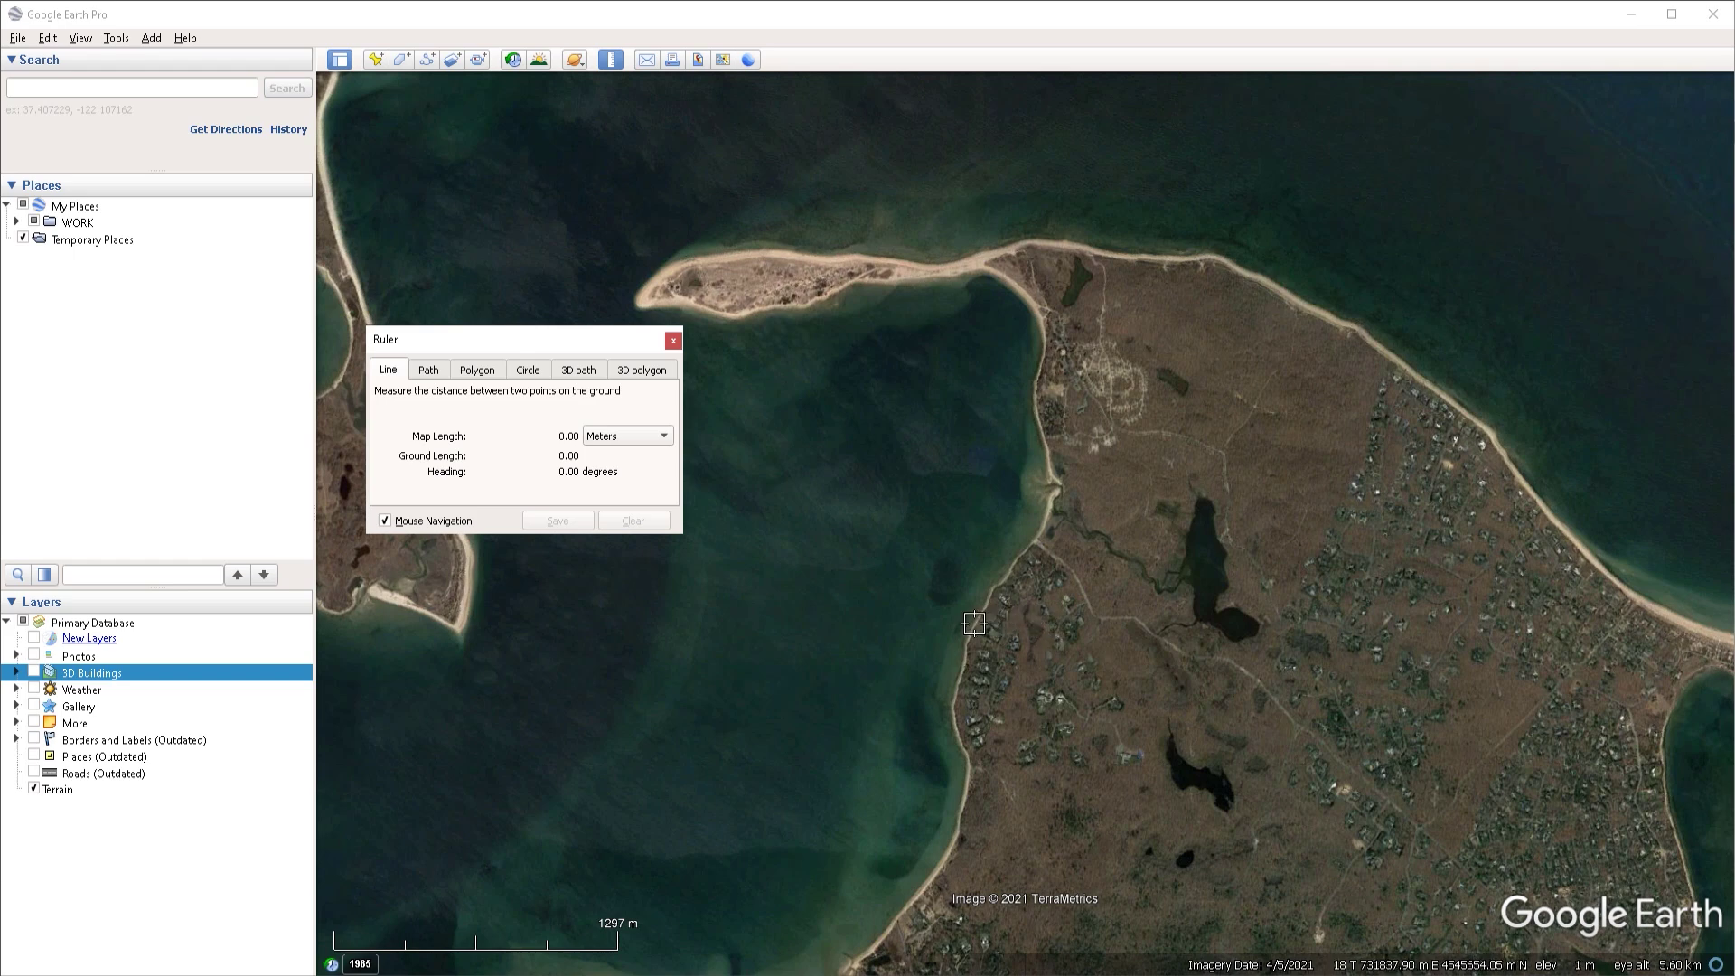
Measure a 776.68 m line across the shoreline and save it as the path 'Line Measure'.
left_click(973, 623)
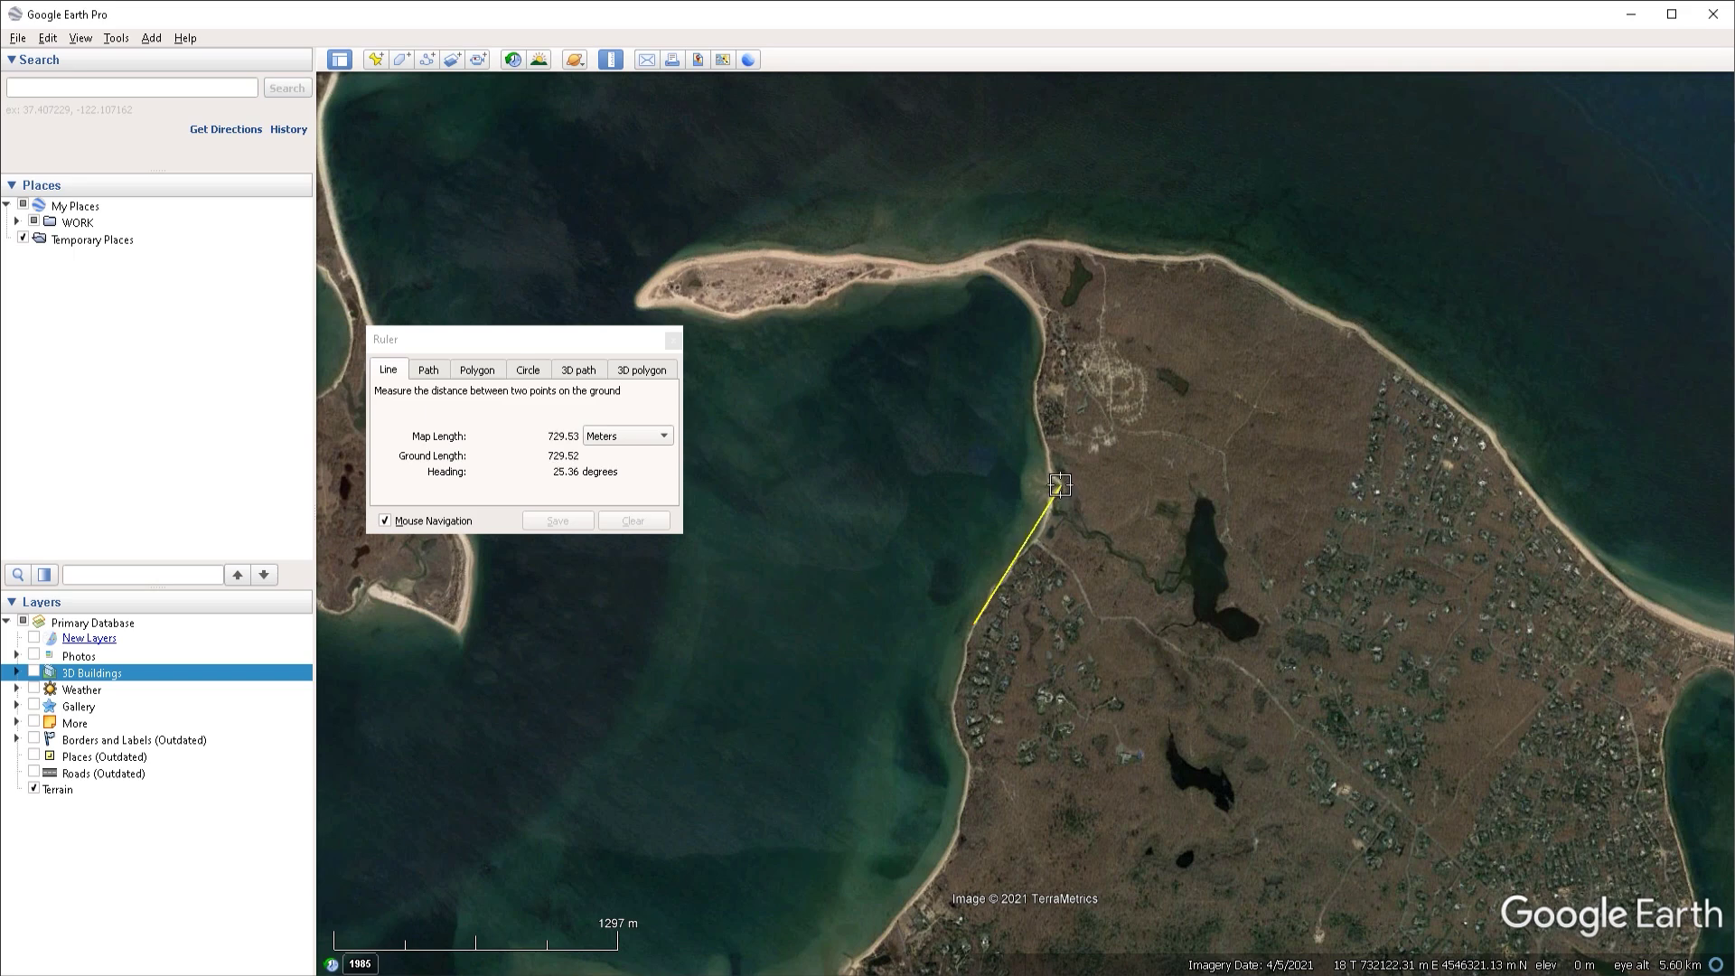
left_click(1061, 485)
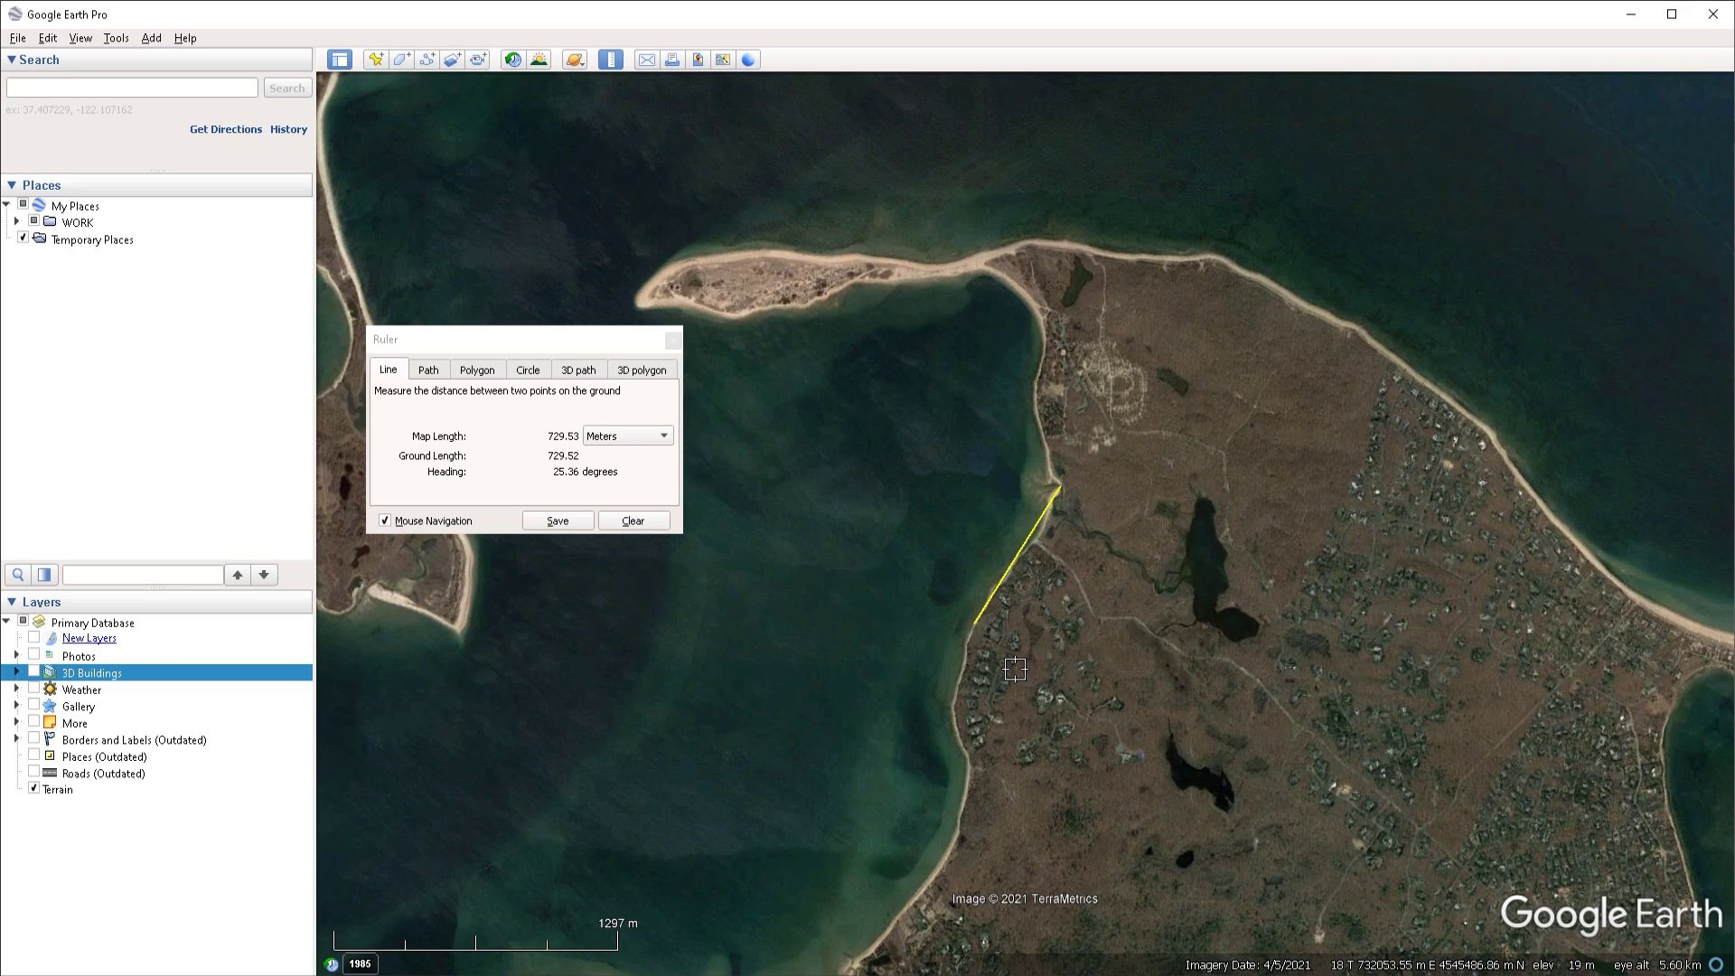
left_click(976, 634)
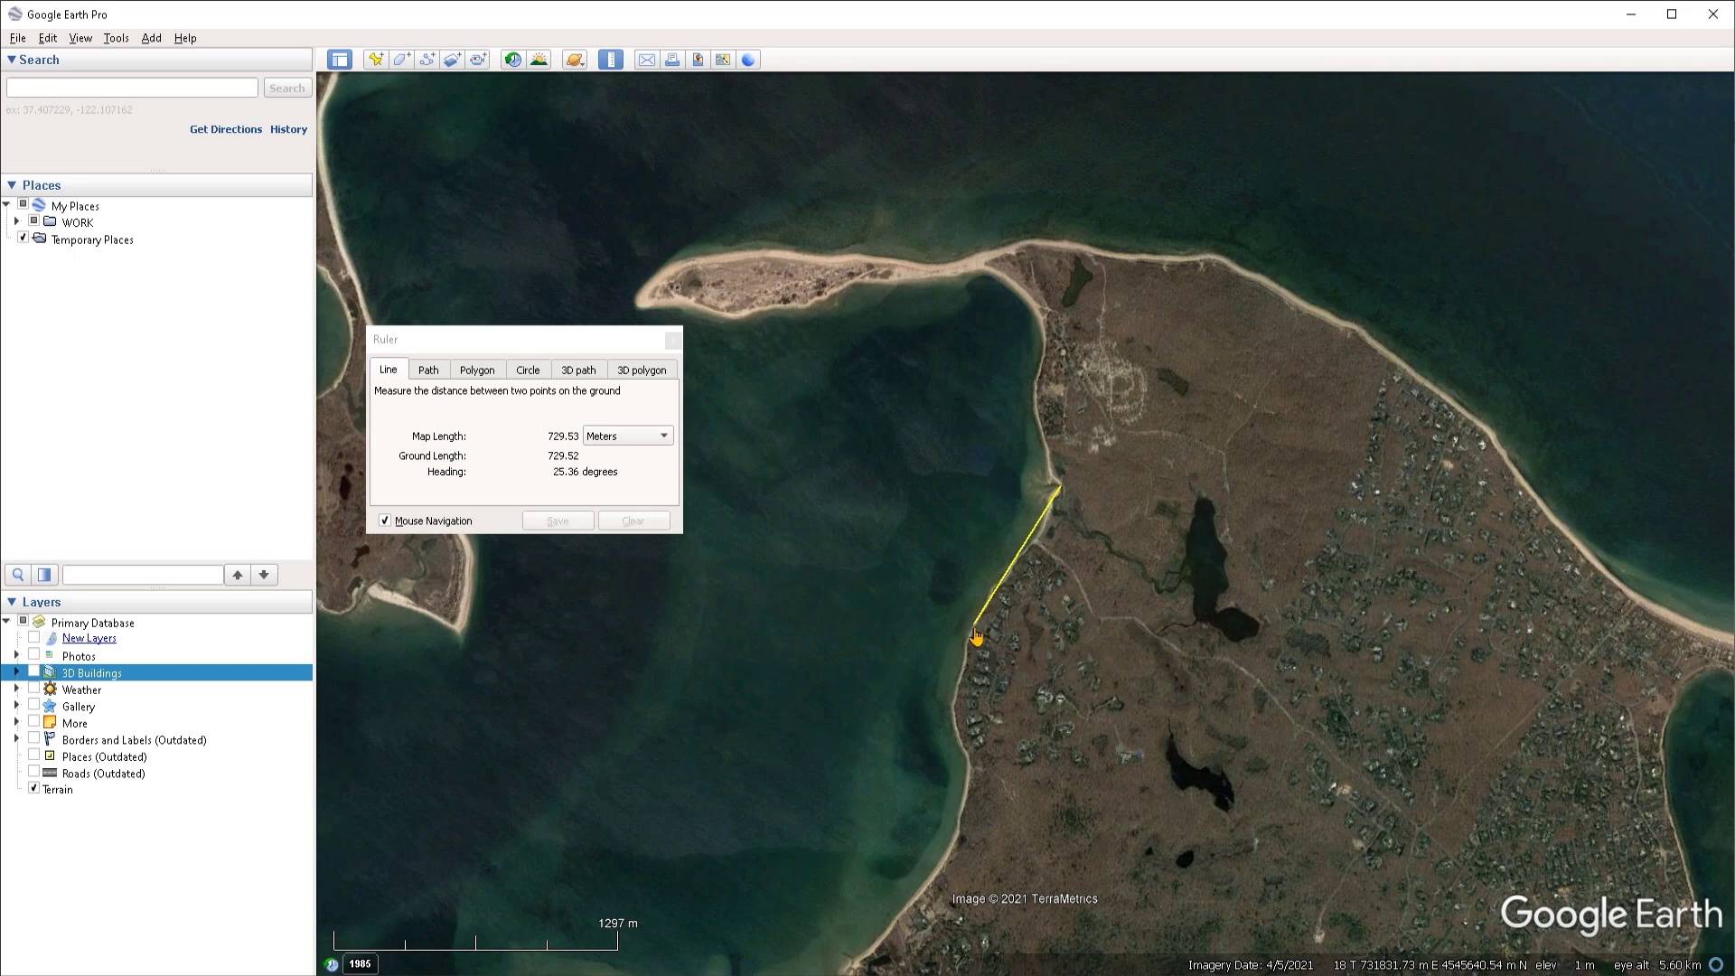
mouse_move(976, 635)
left_mouse_down()
mouse_move(1038, 680)
mouse_move(990, 633)
mouse_move(974, 642)
mouse_move(998, 598)
mouse_move(976, 652)
mouse_move(973, 634)
left_mouse_up()
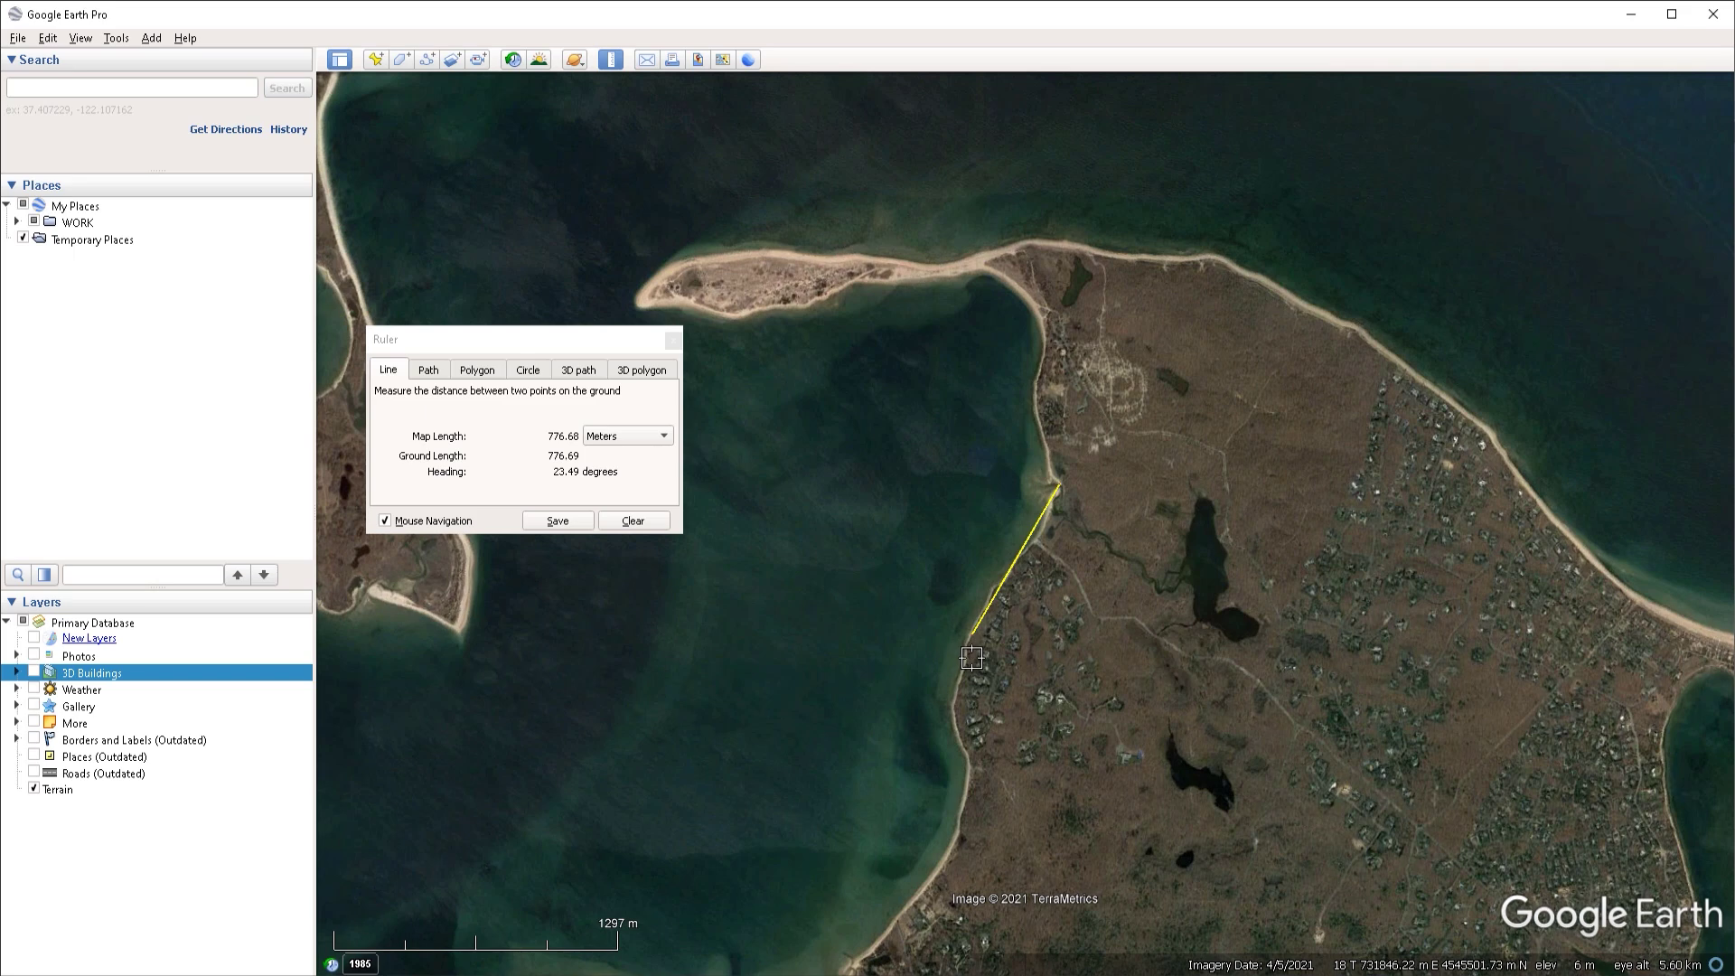
left_click(557, 521)
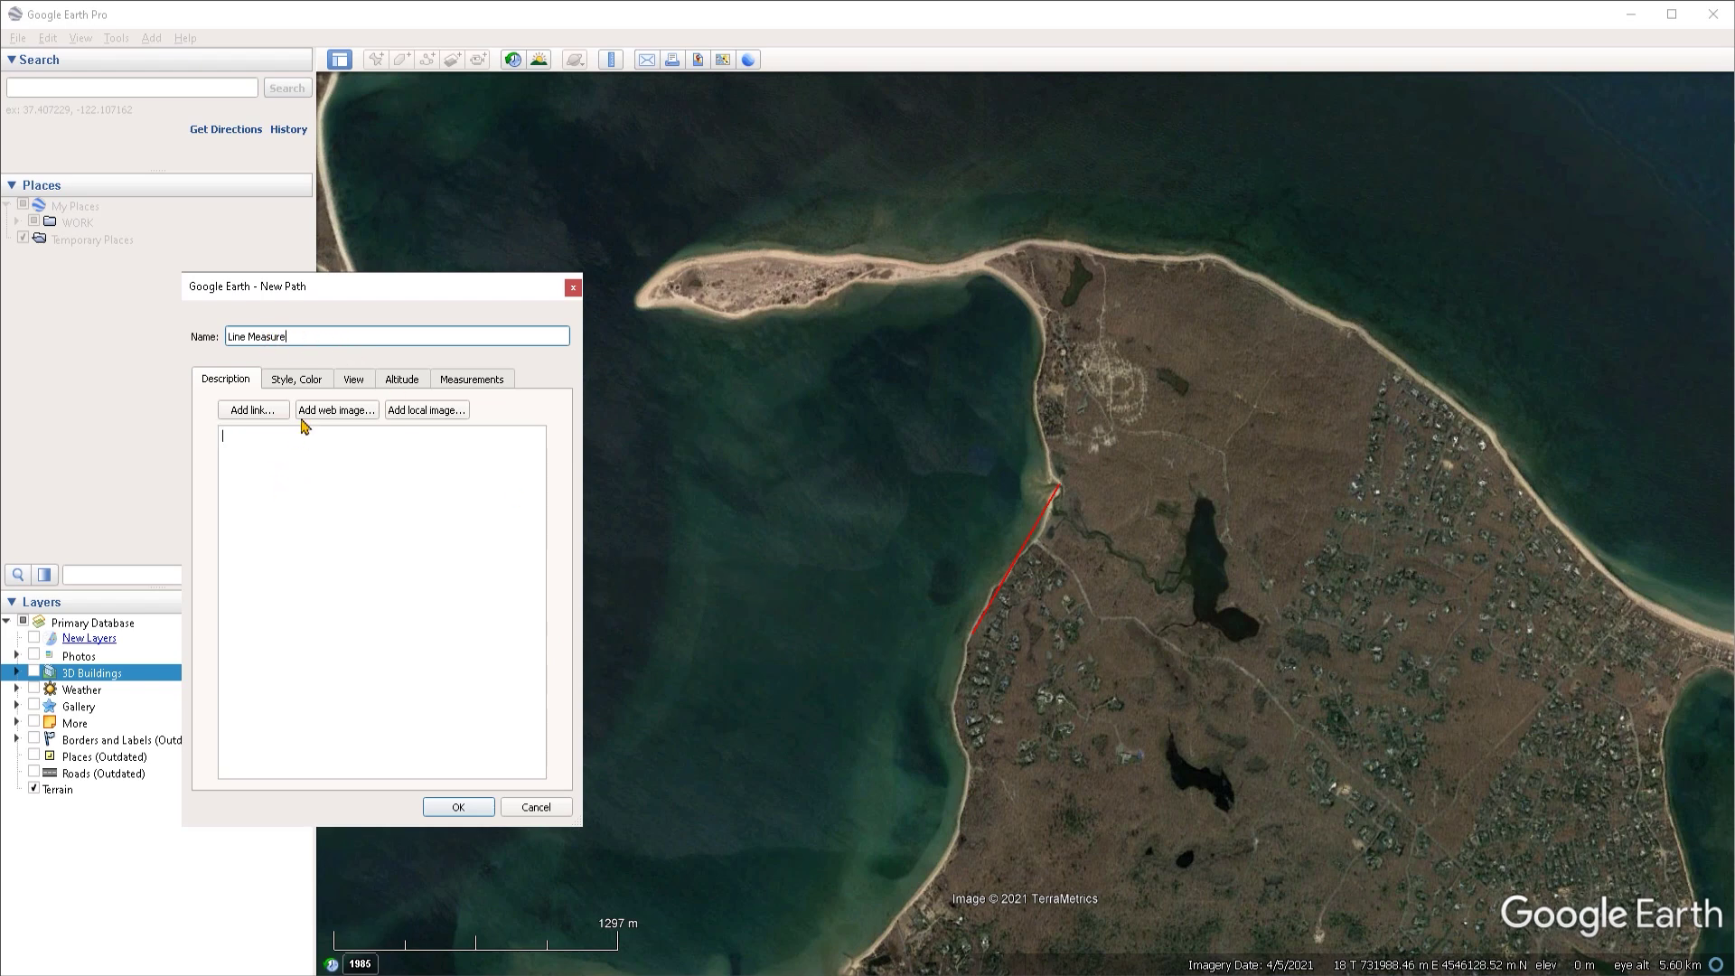
Review the saved line's colour, width and measured length in the New Path dialog.
left_click(297, 380)
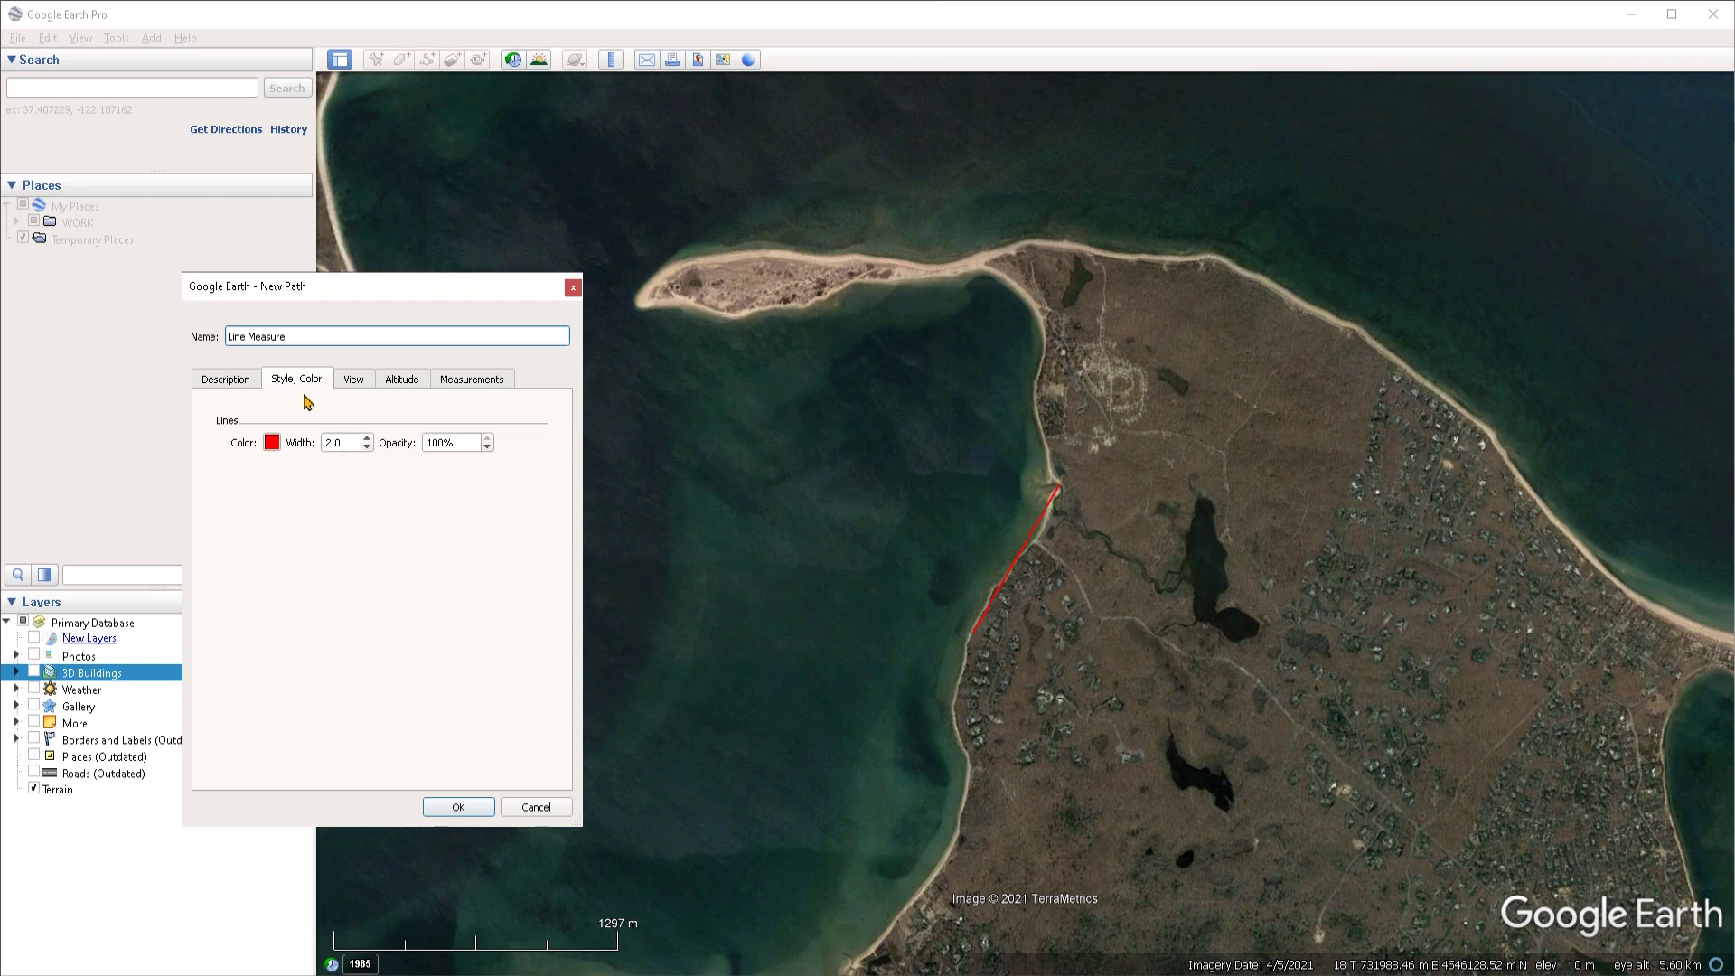
left_click(479, 388)
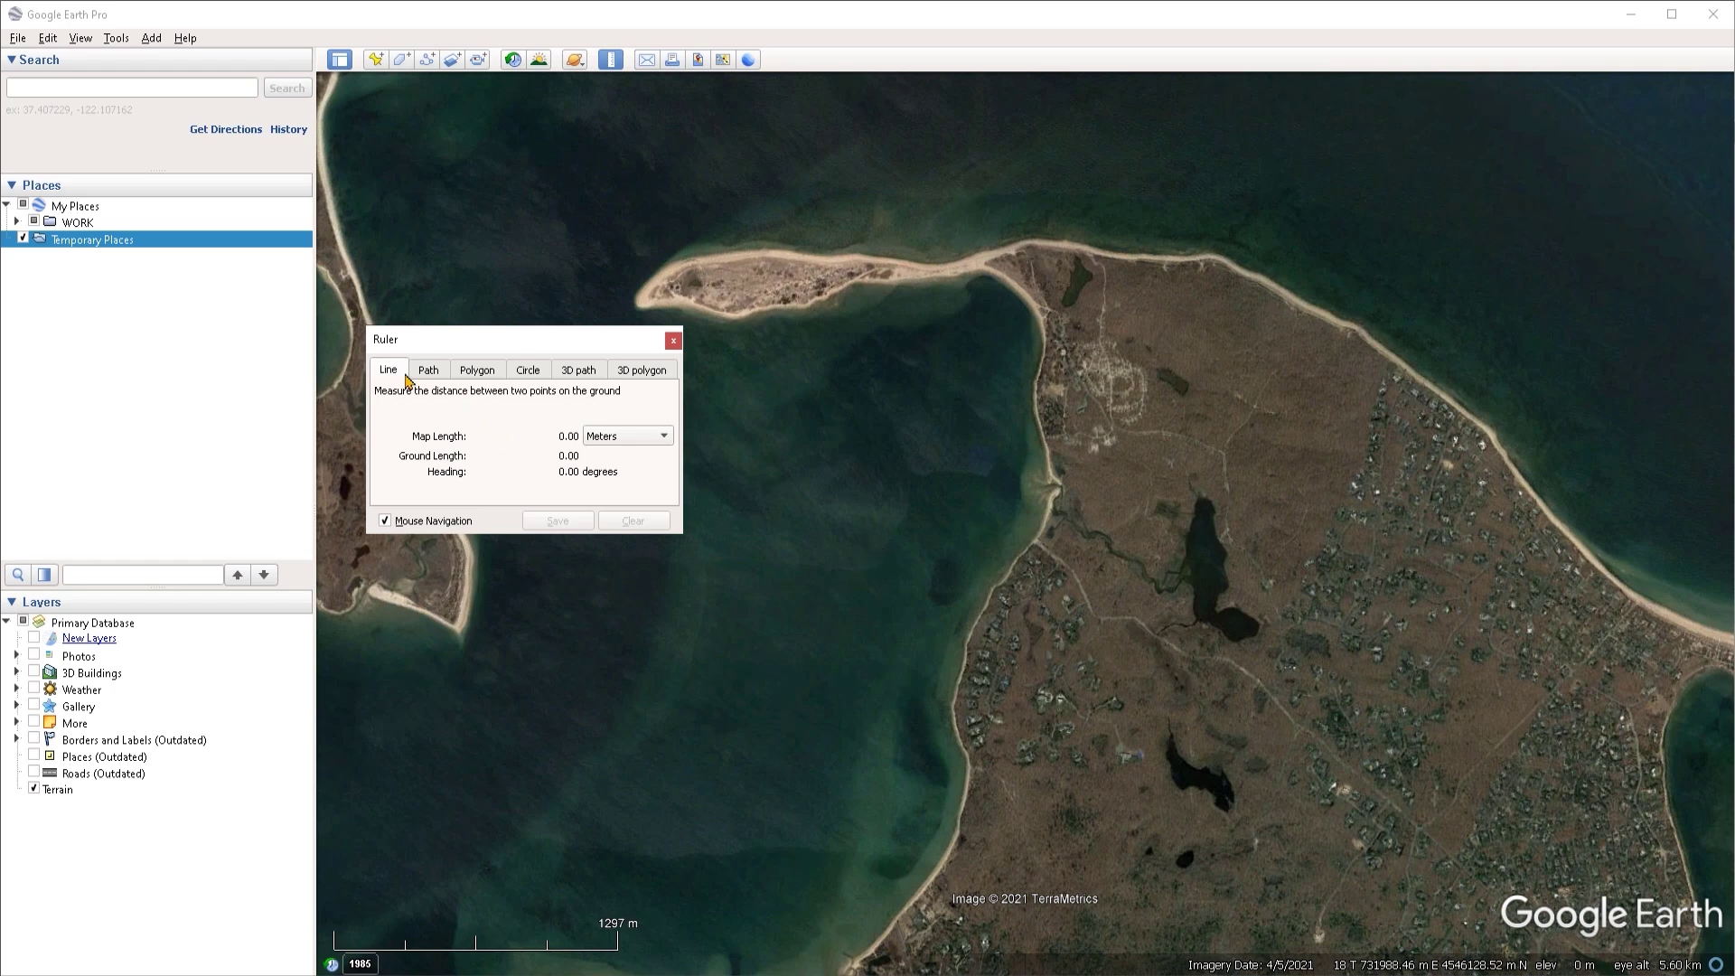
left_click(838, 542)
left_click(1006, 484)
left_click(428, 370)
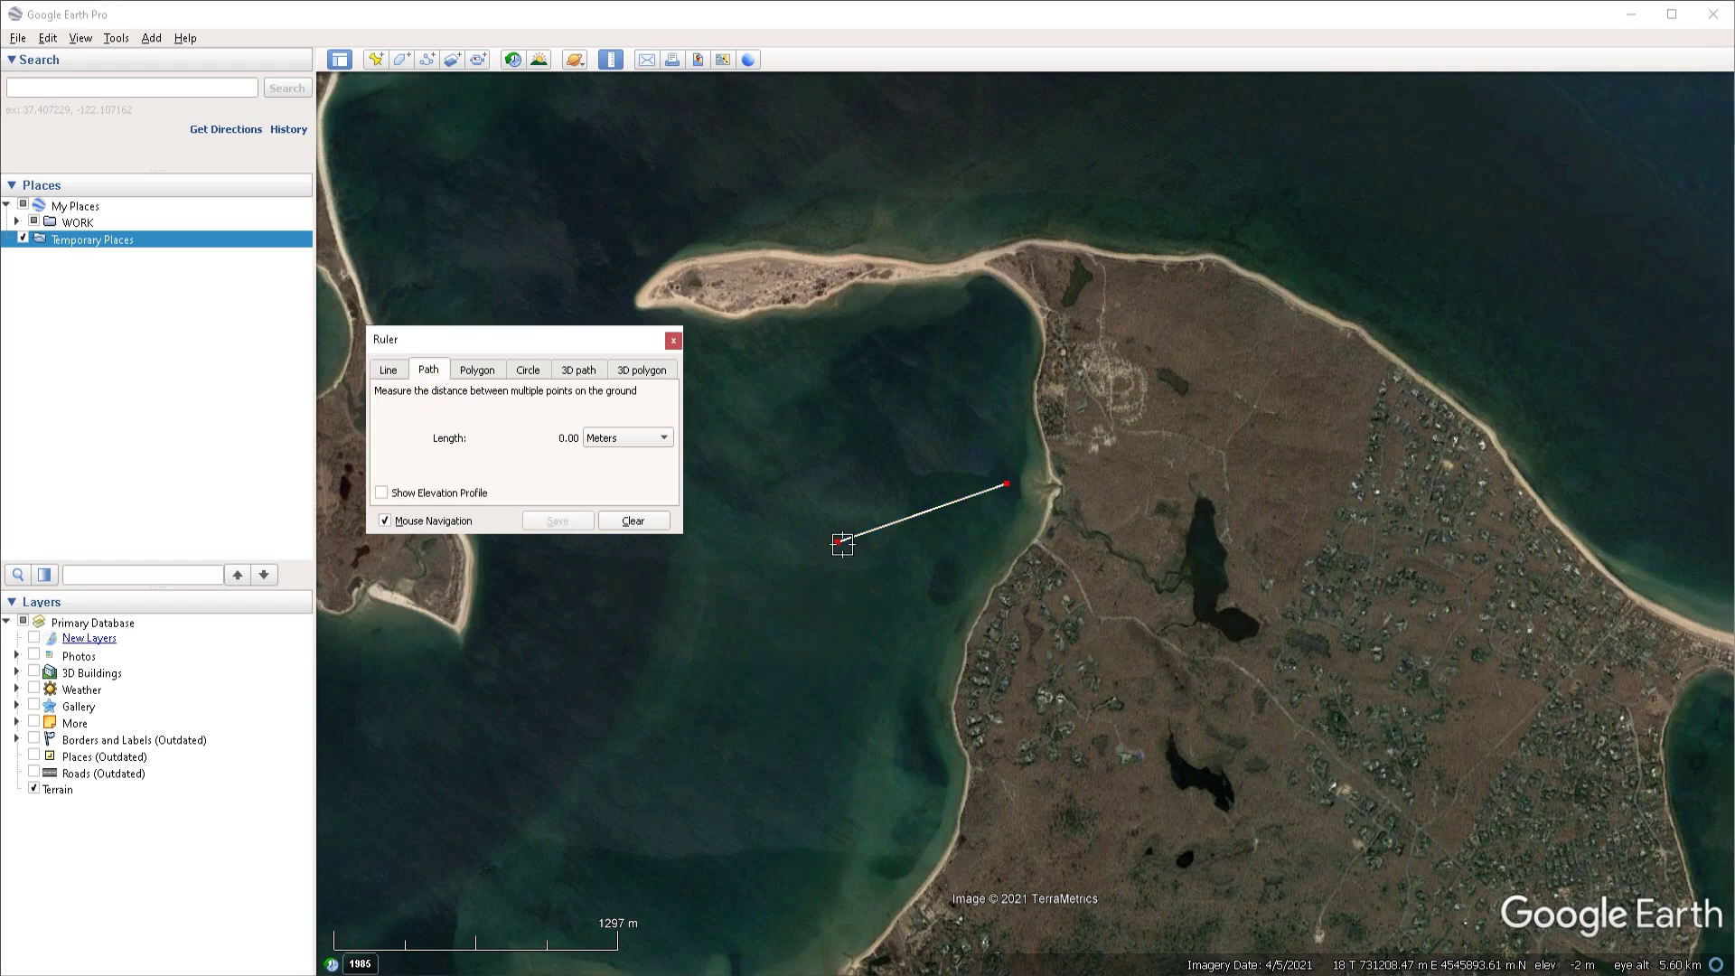
left_click(827, 589)
left_click(994, 545)
left_click(954, 667)
left_click(898, 697)
left_click(813, 708)
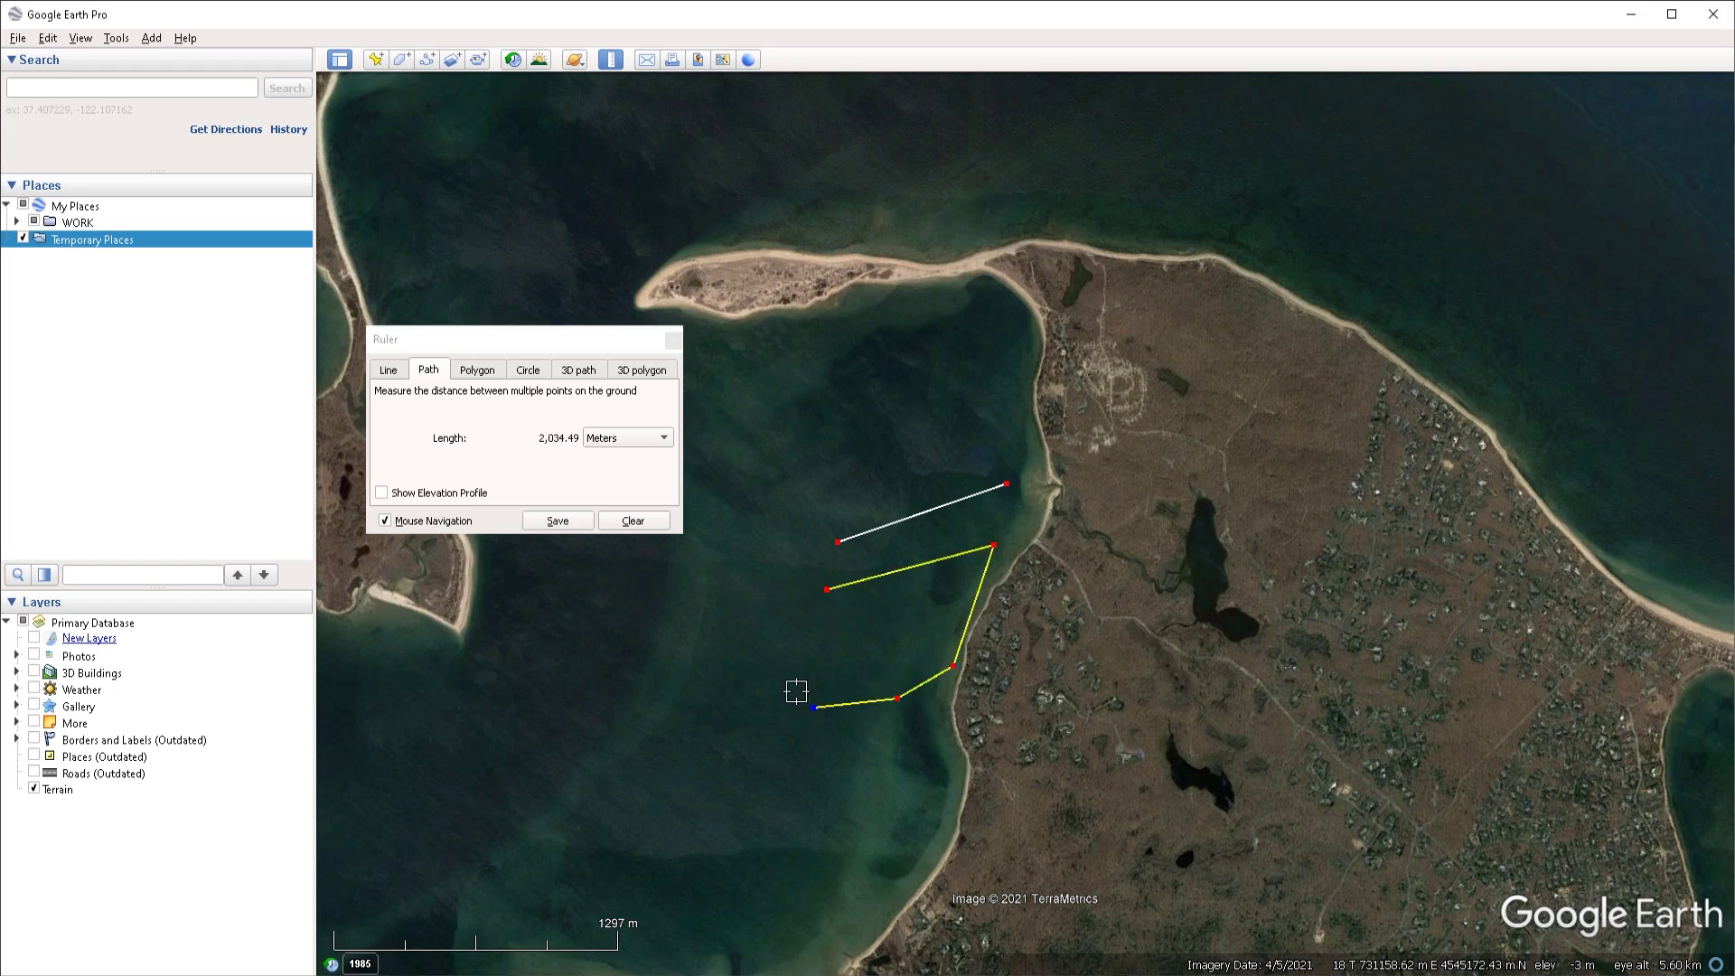
left_click(791, 660)
left_click(954, 684)
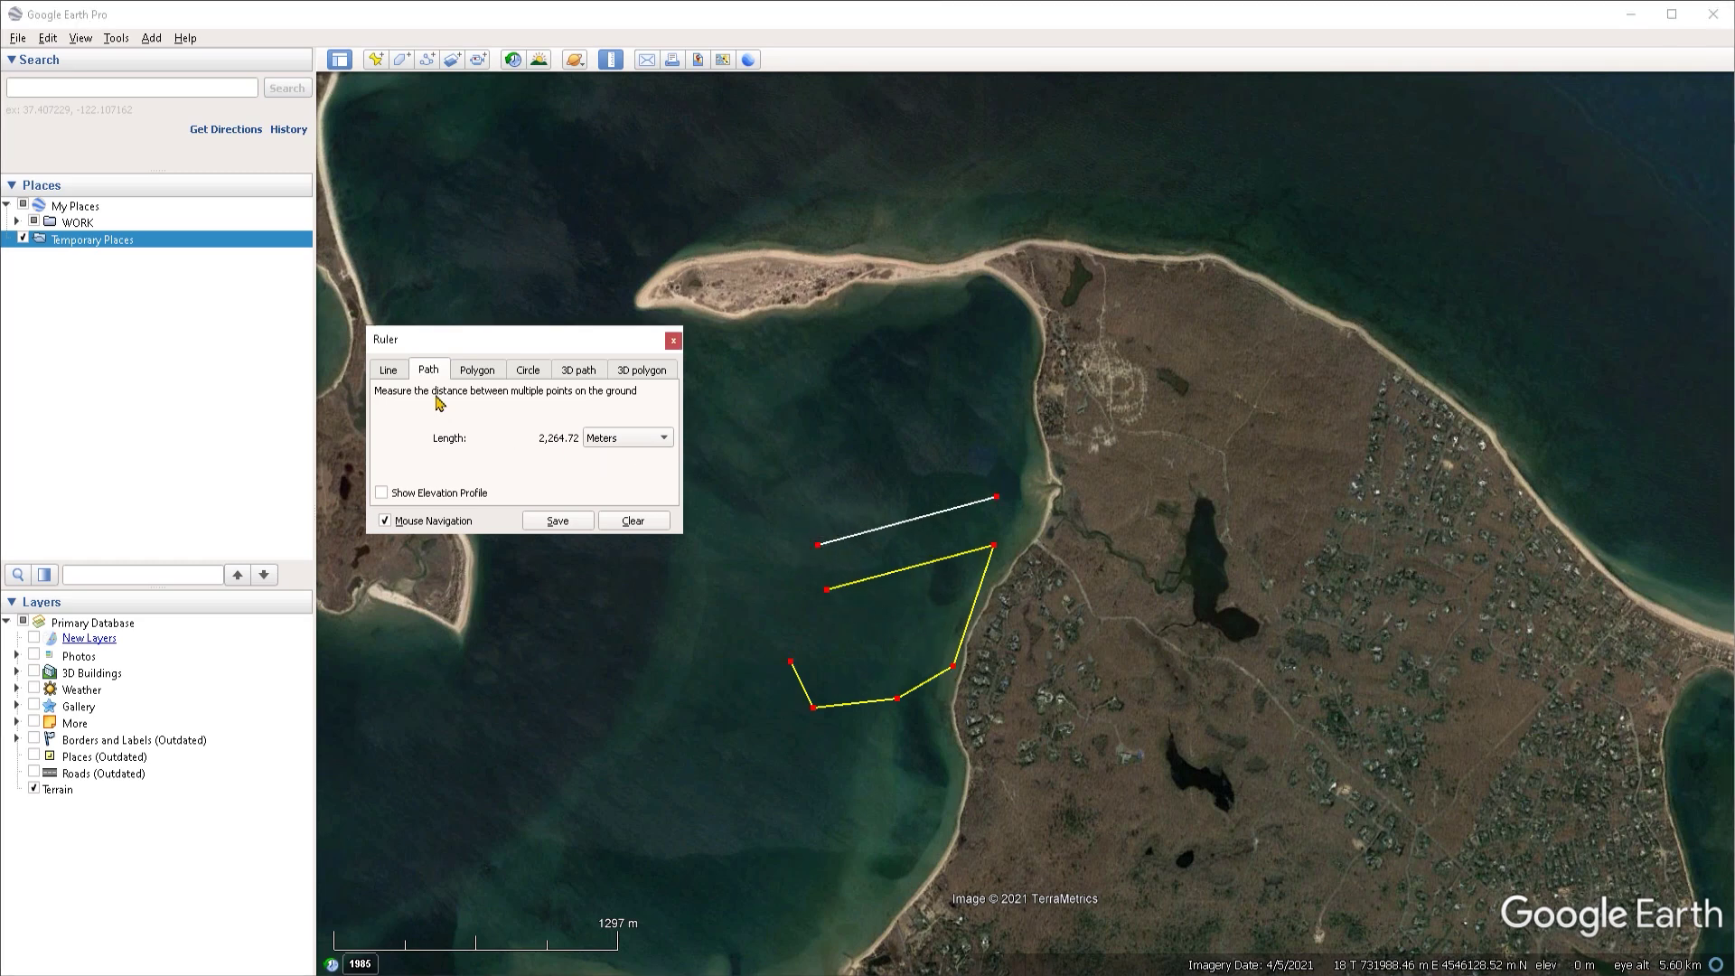
left_click(399, 372)
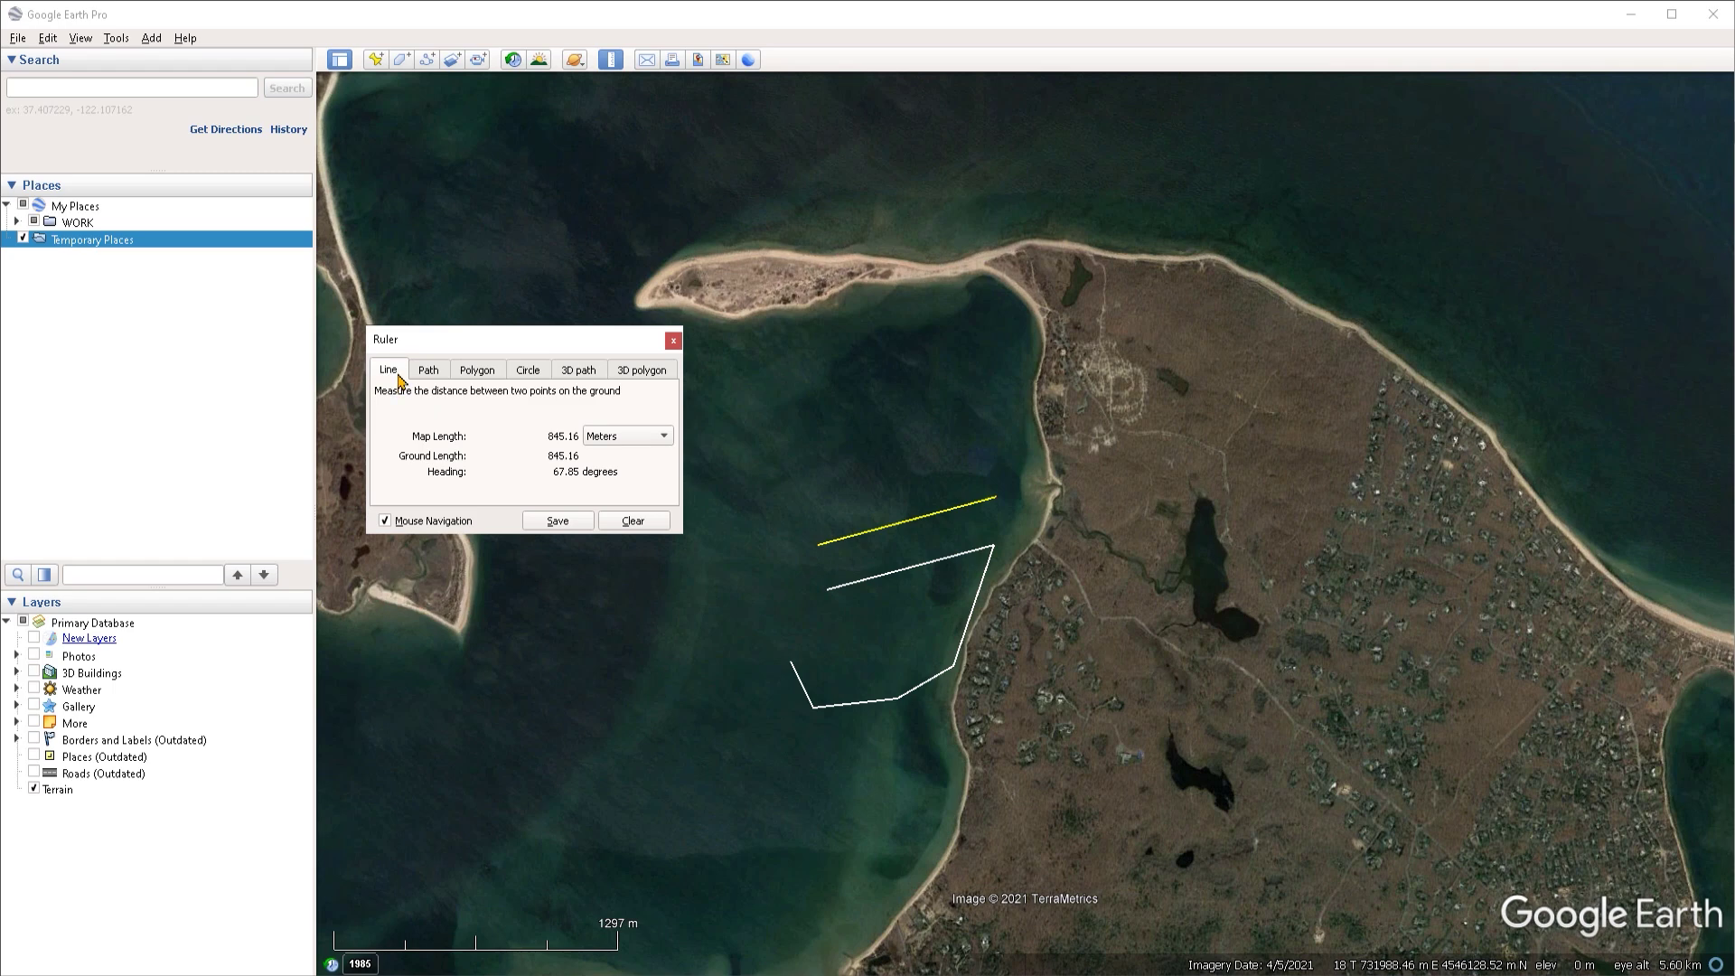
left_click_drag(818, 545, 823, 545)
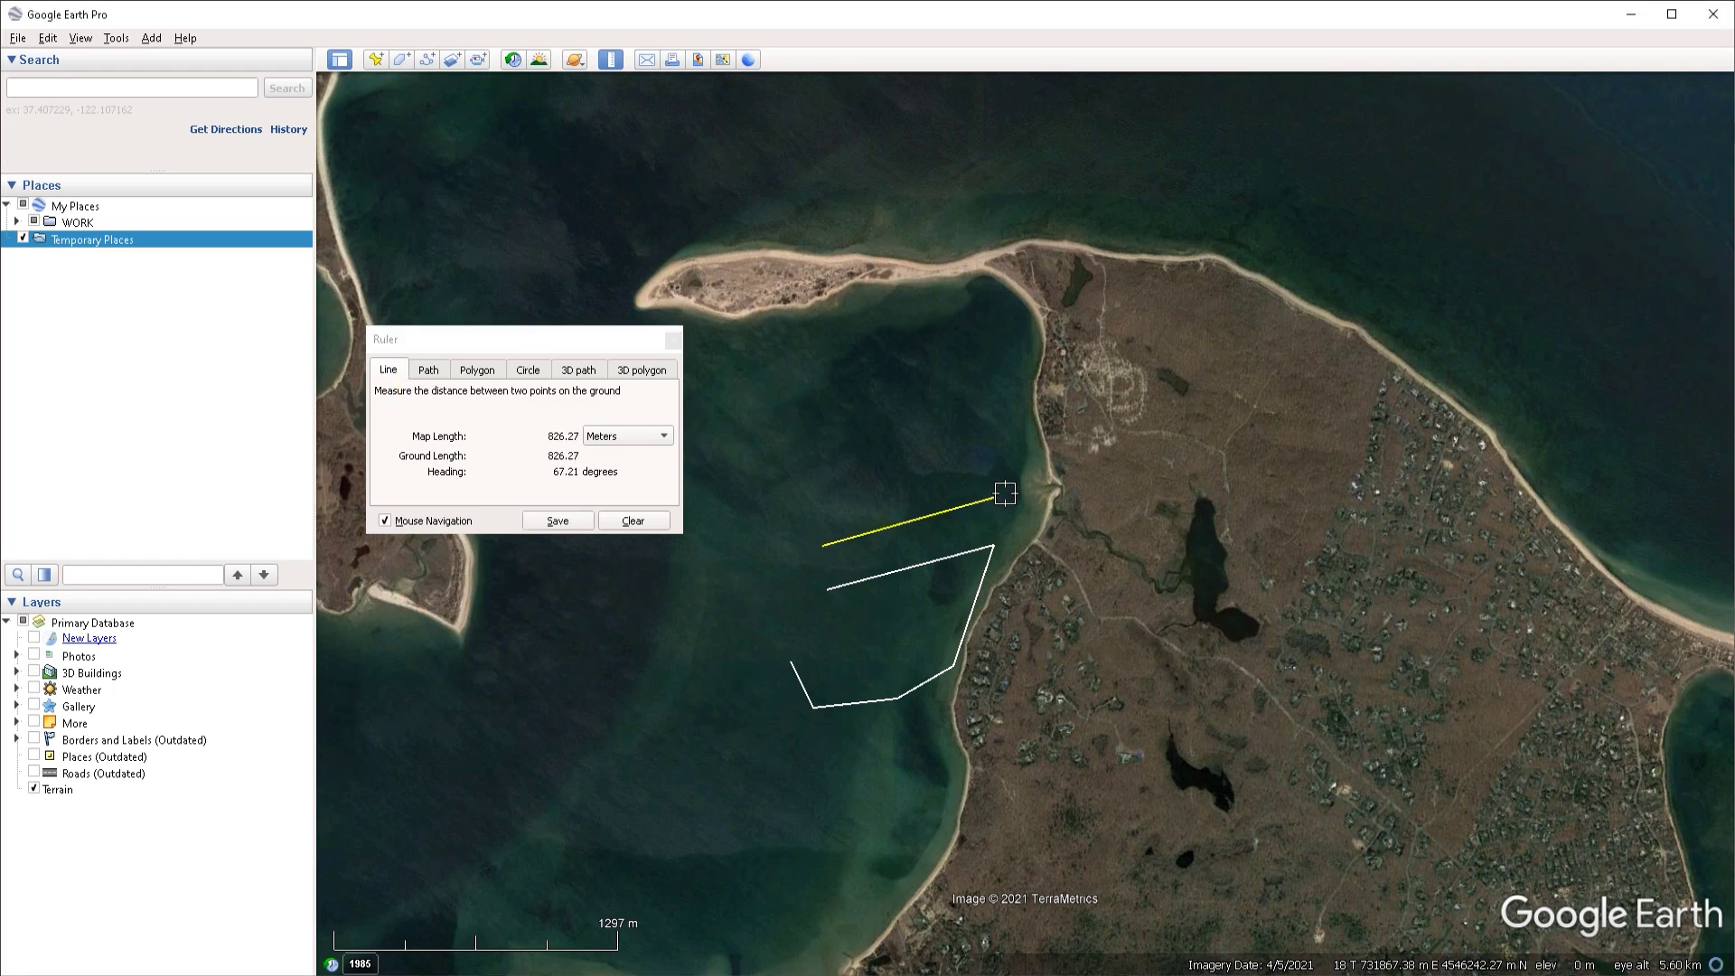
left_click(633, 521)
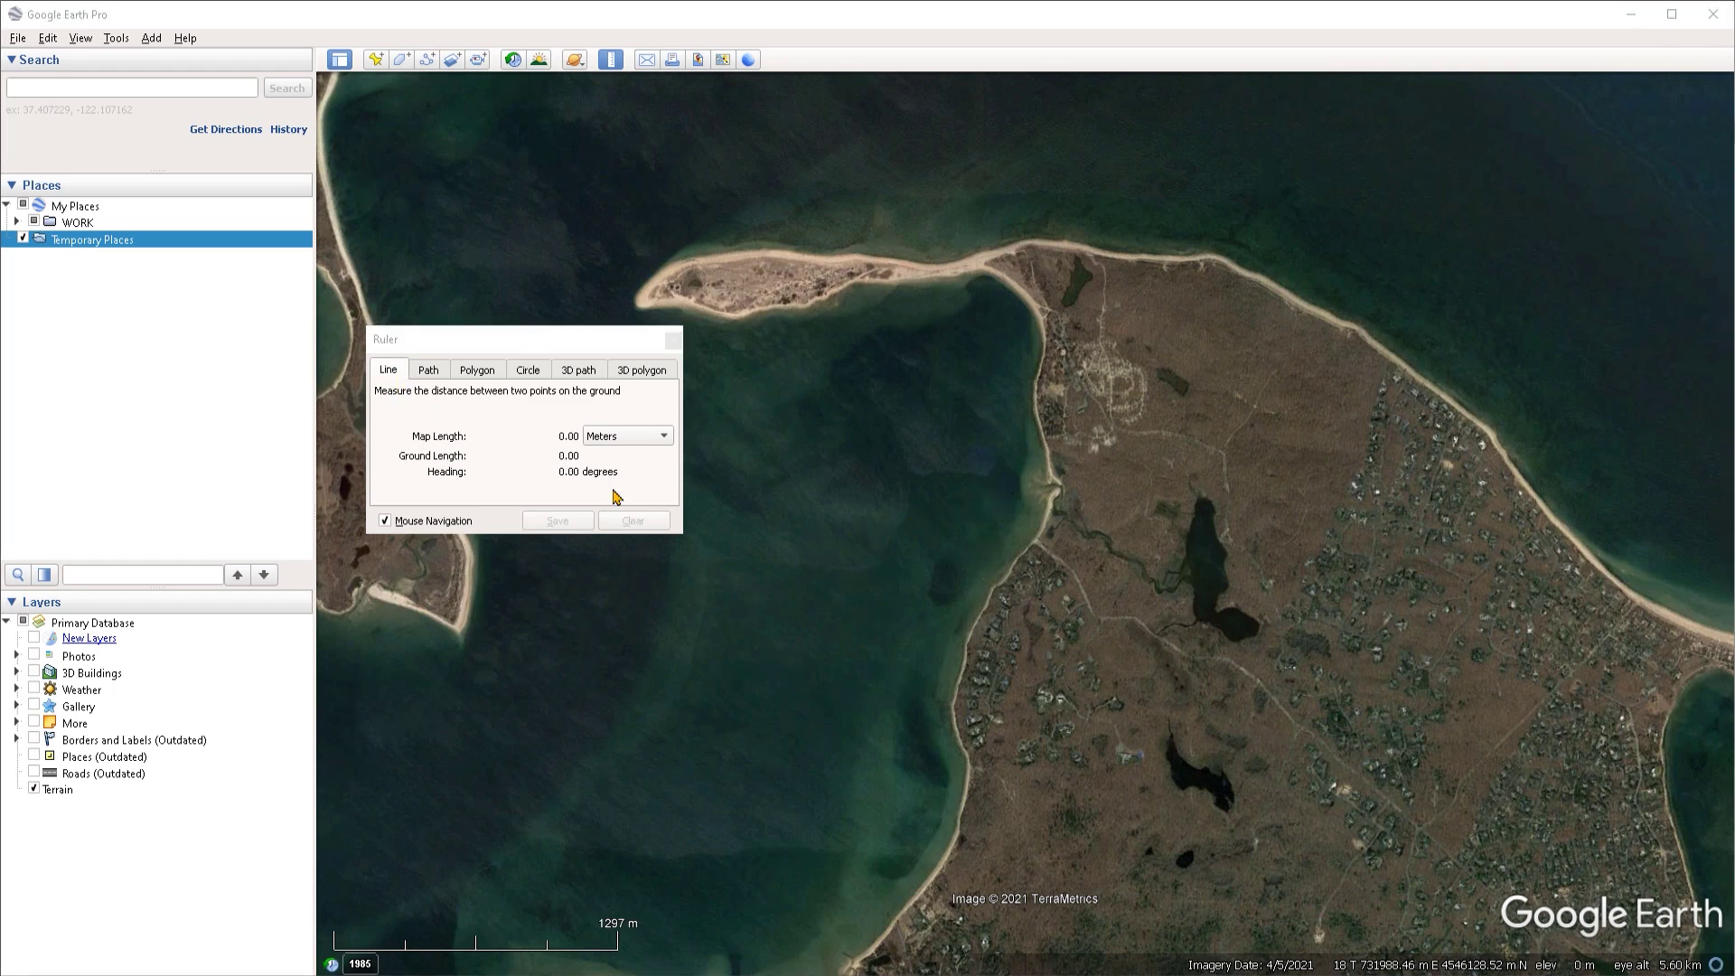
Measure a four-point path from the bay inland to the east, totalling 2,172.43 m.
left_click(430, 373)
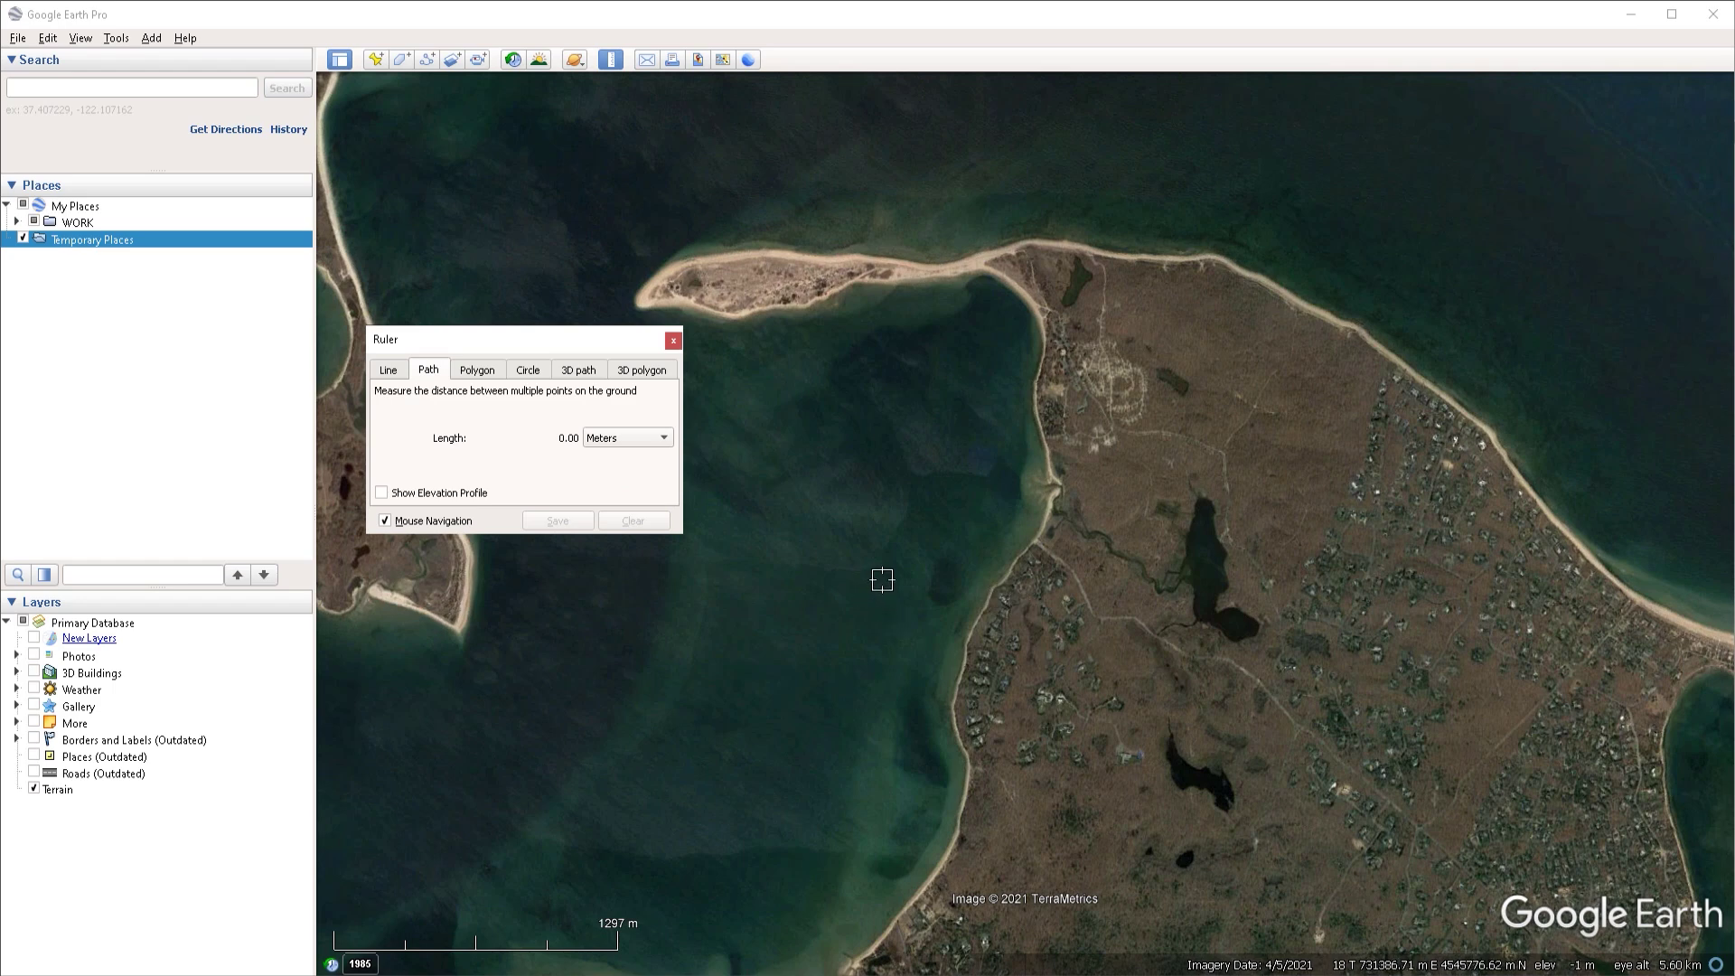
left_click(950, 564)
left_click(950, 564)
left_click(1081, 499)
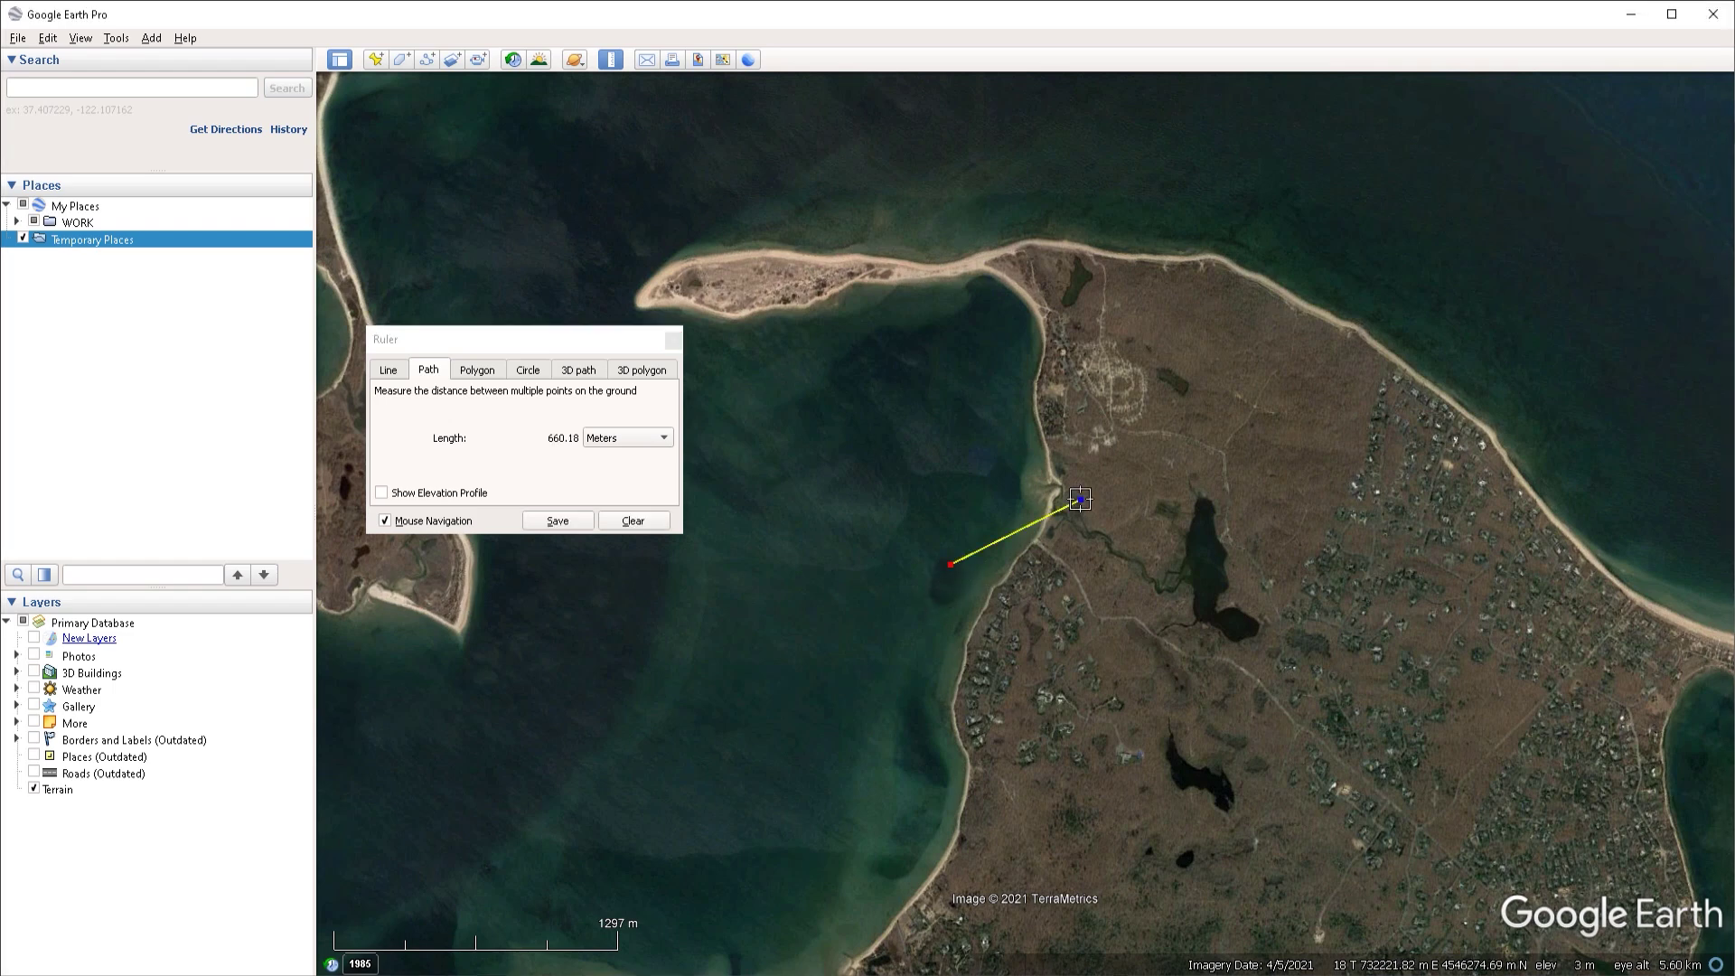
left_click(1258, 466)
left_click(1386, 550)
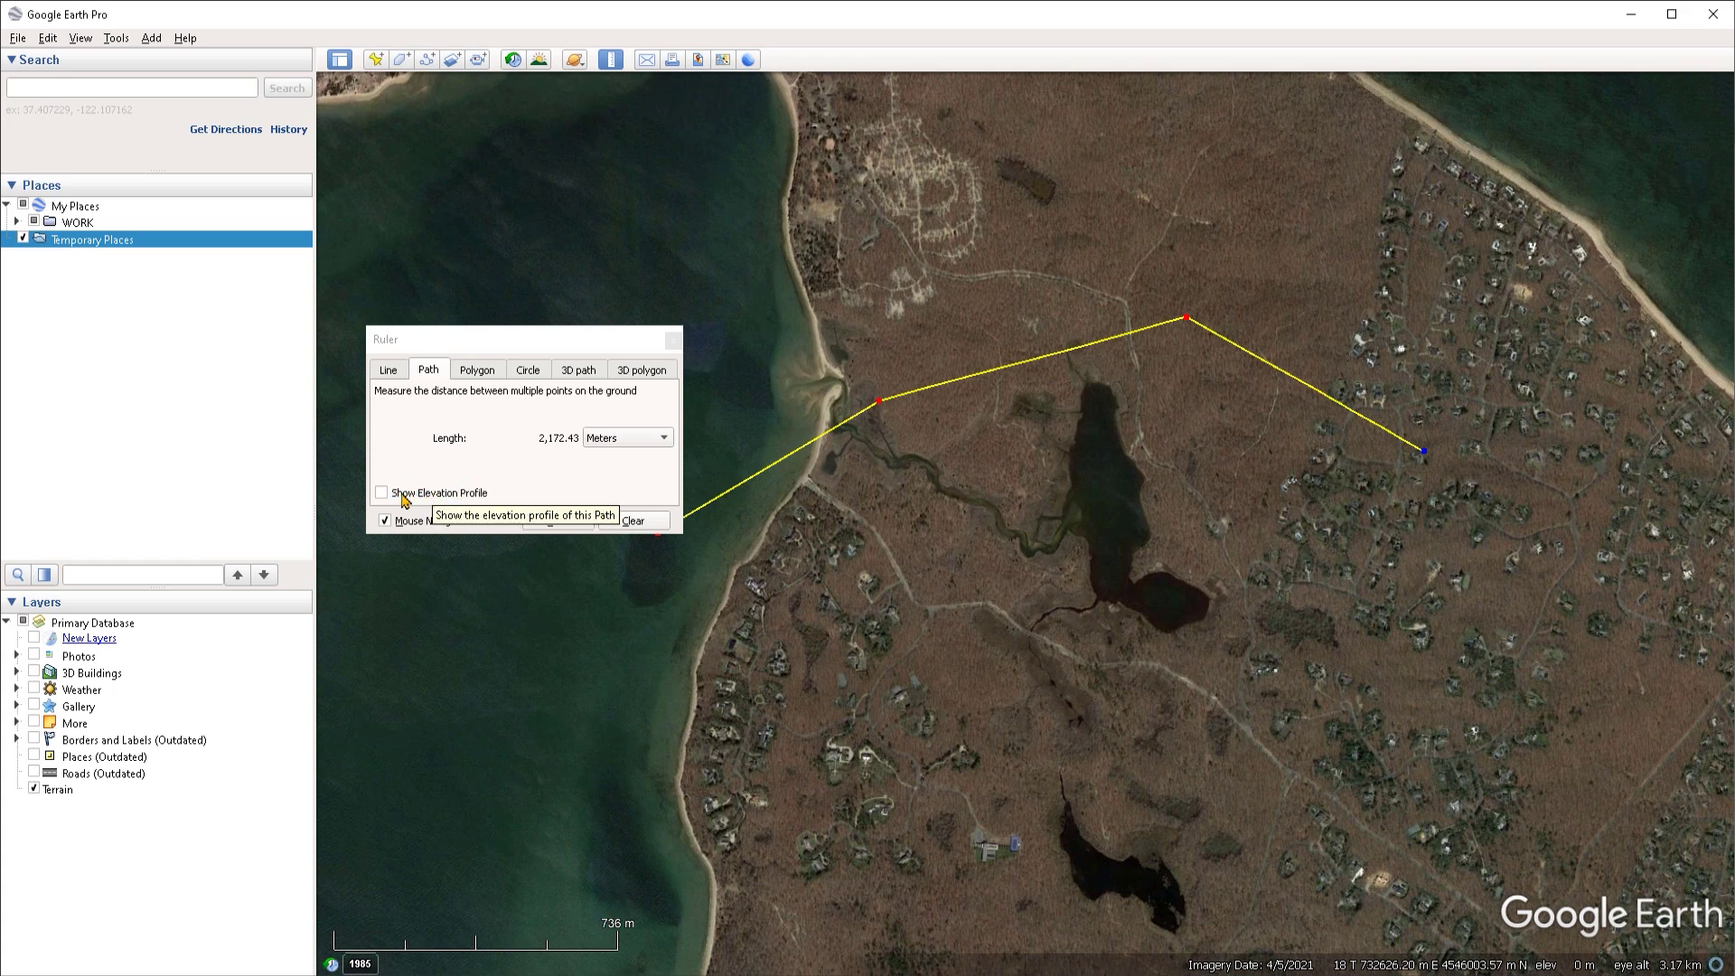
Inspect the path's elevation profile, hide it, and switch the ruler to Polygon.
left_click(463, 500)
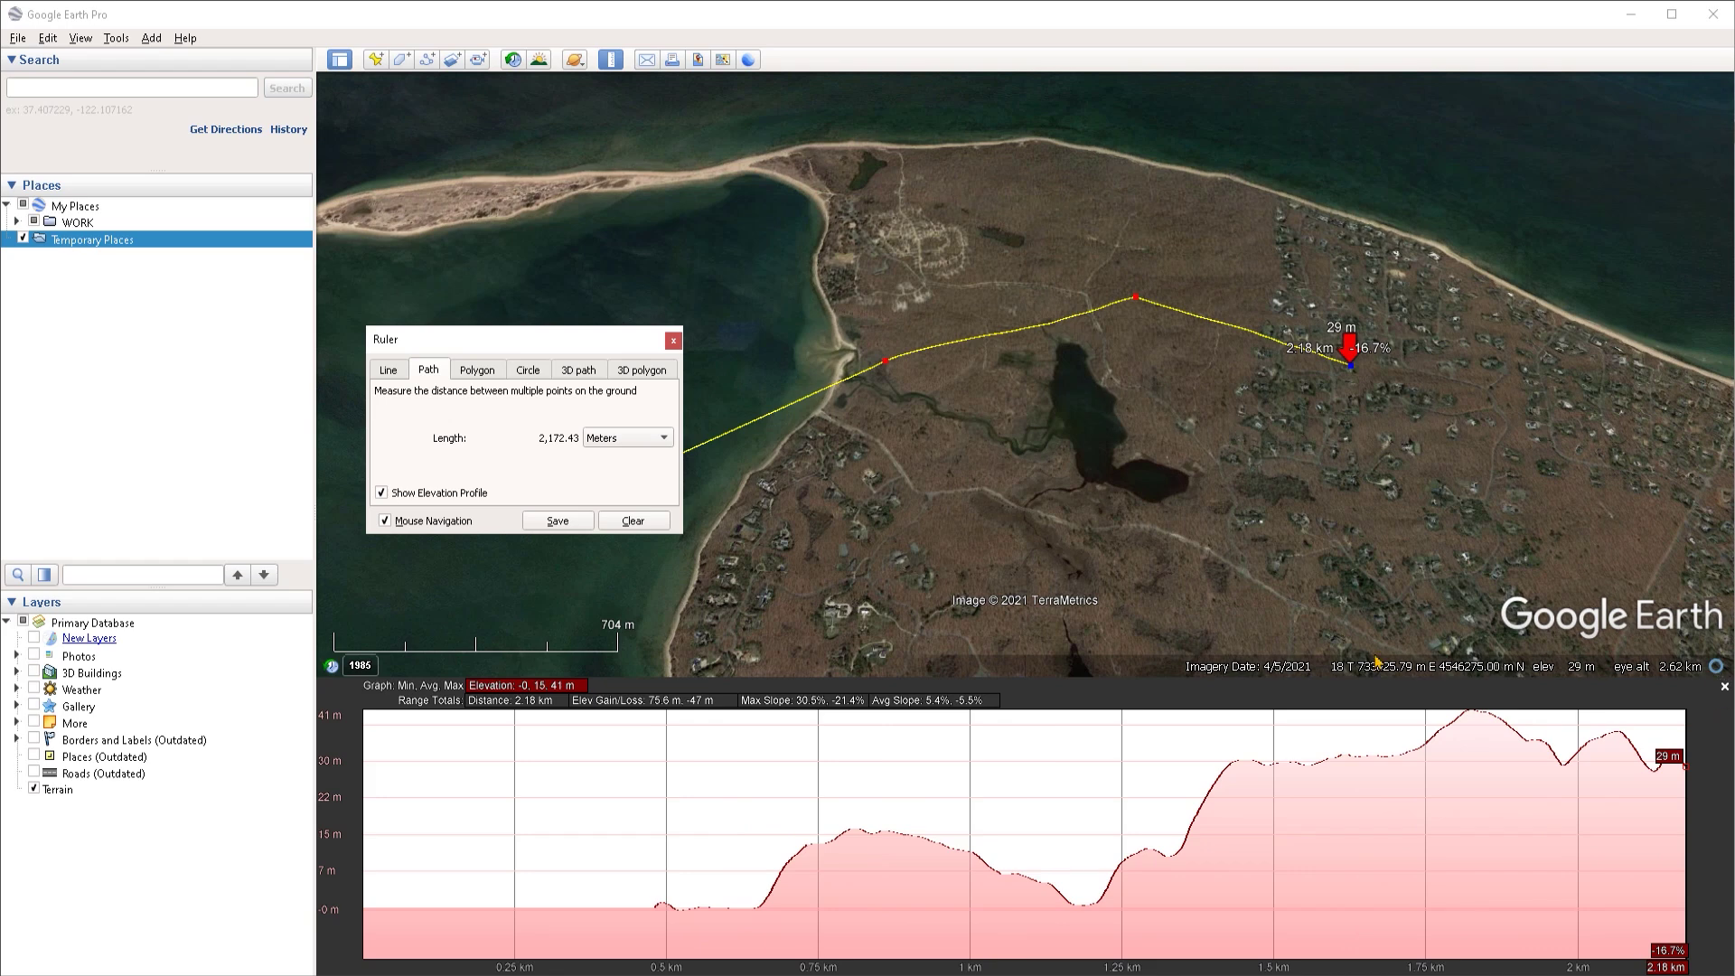
left_click(436, 495)
left_click(477, 370)
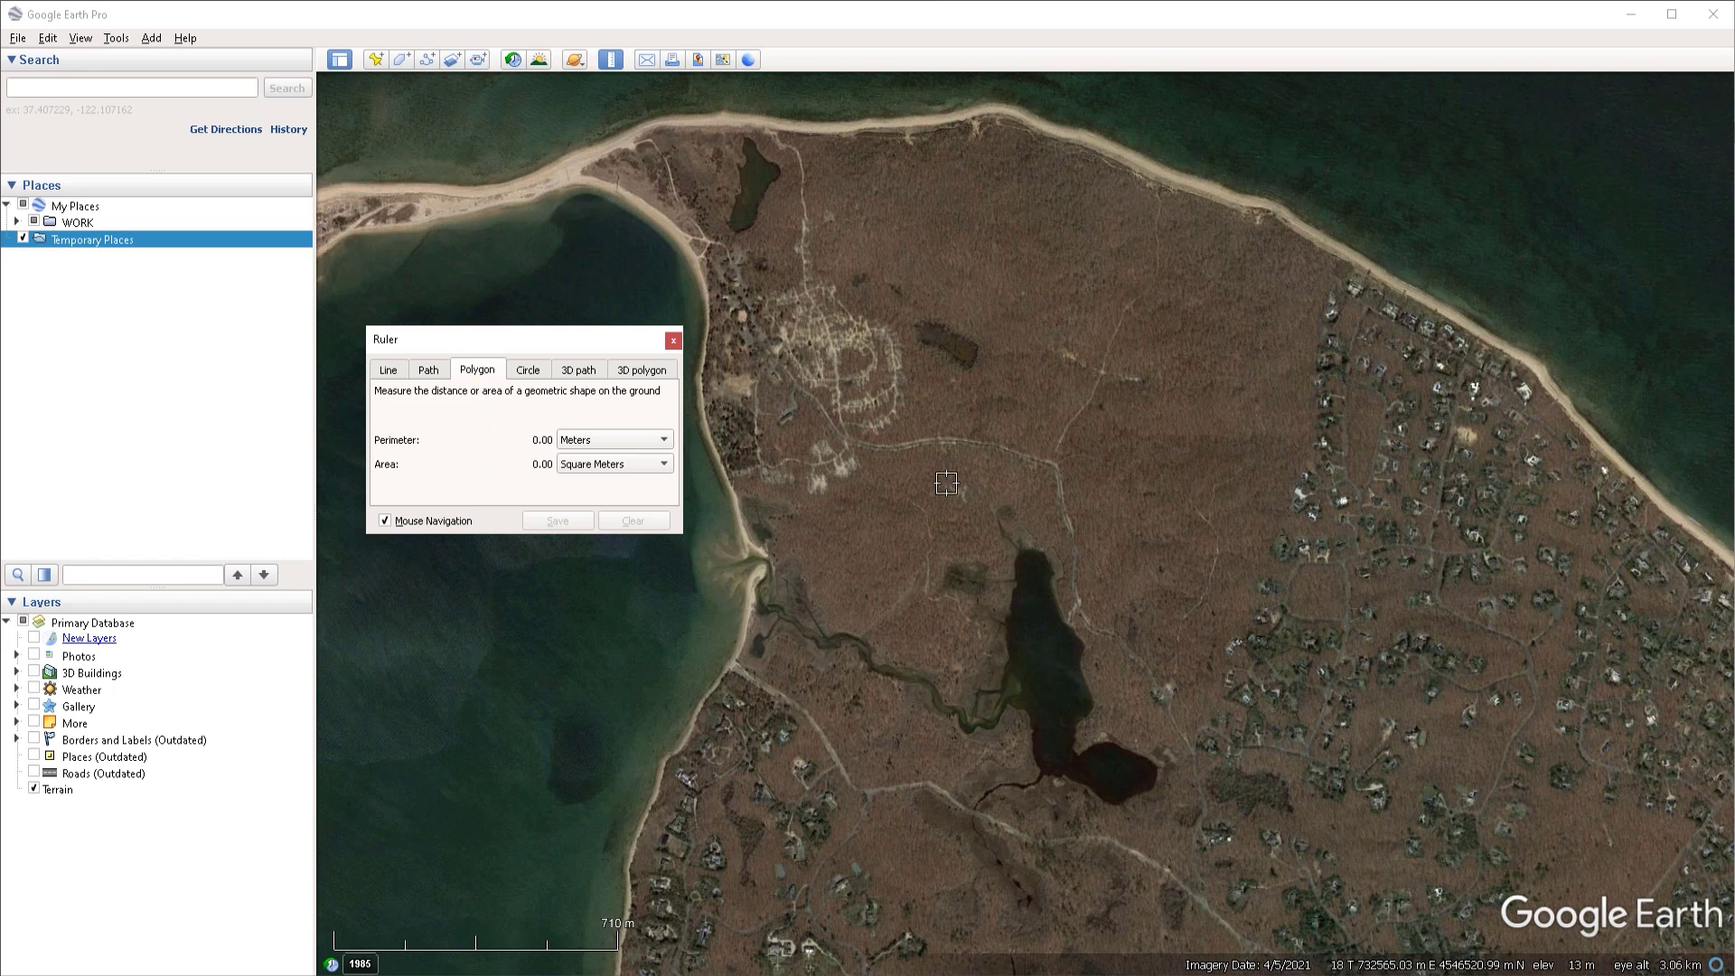
Outline a four-cornered polygon on the ground, pulling the bottom corner south to enlarge it.
left_click(1068, 469)
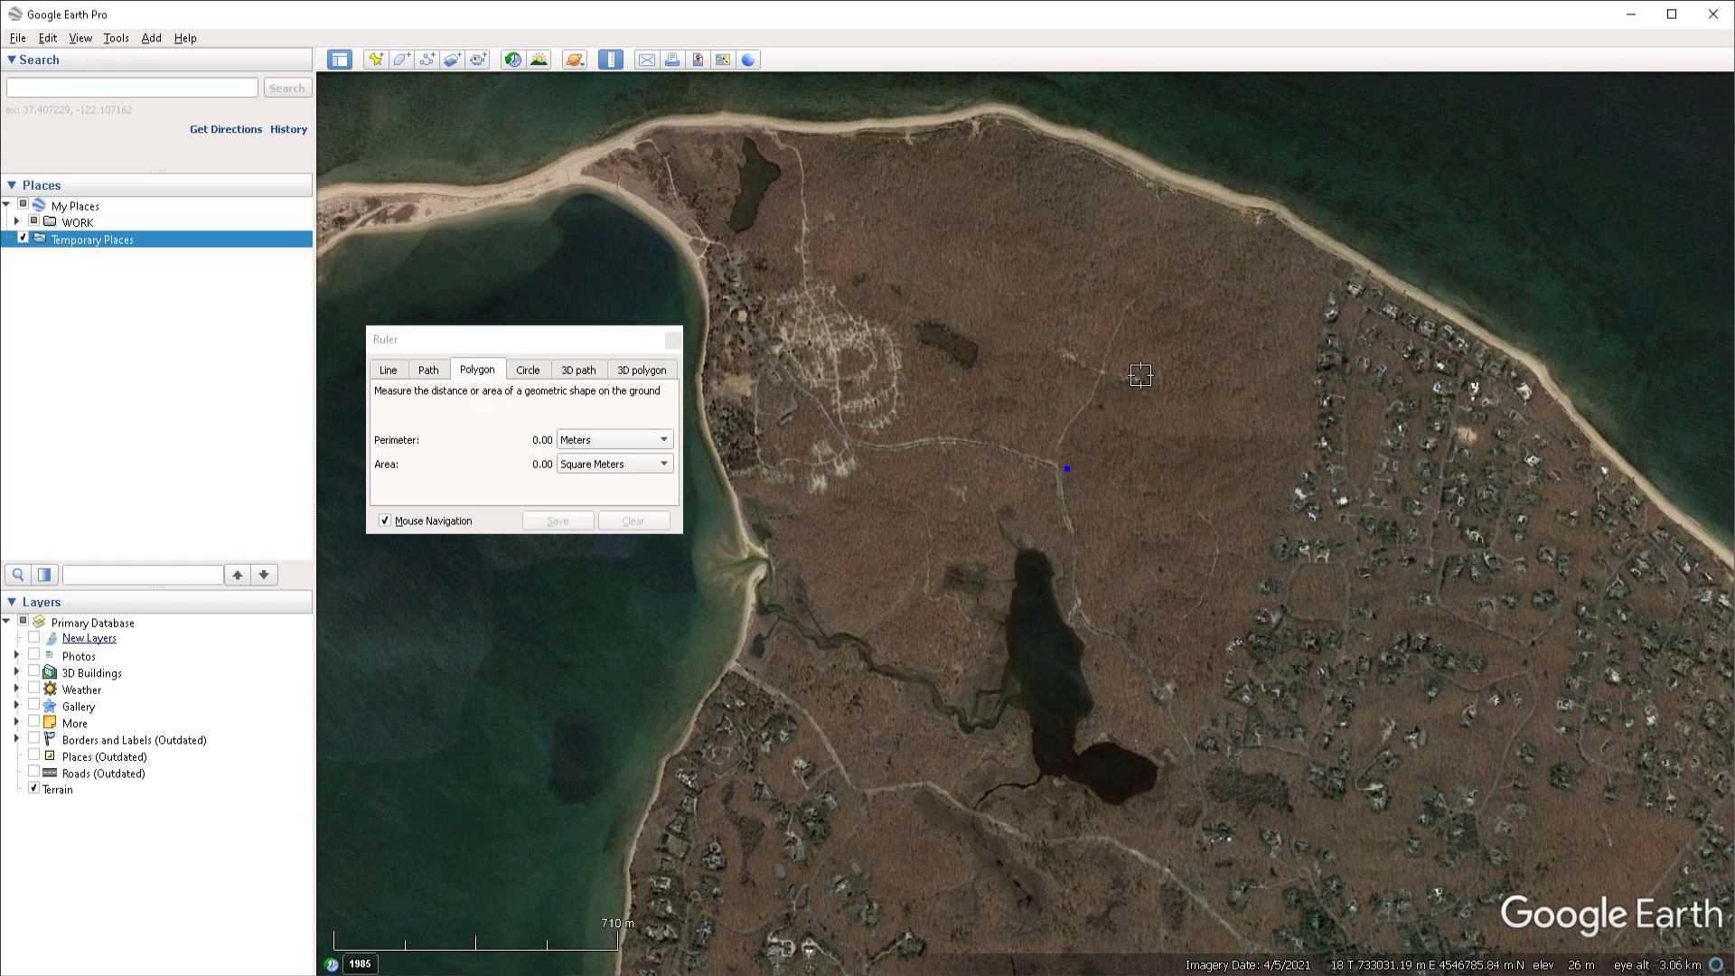
left_click(1142, 374)
left_click(1259, 473)
left_click(1178, 544)
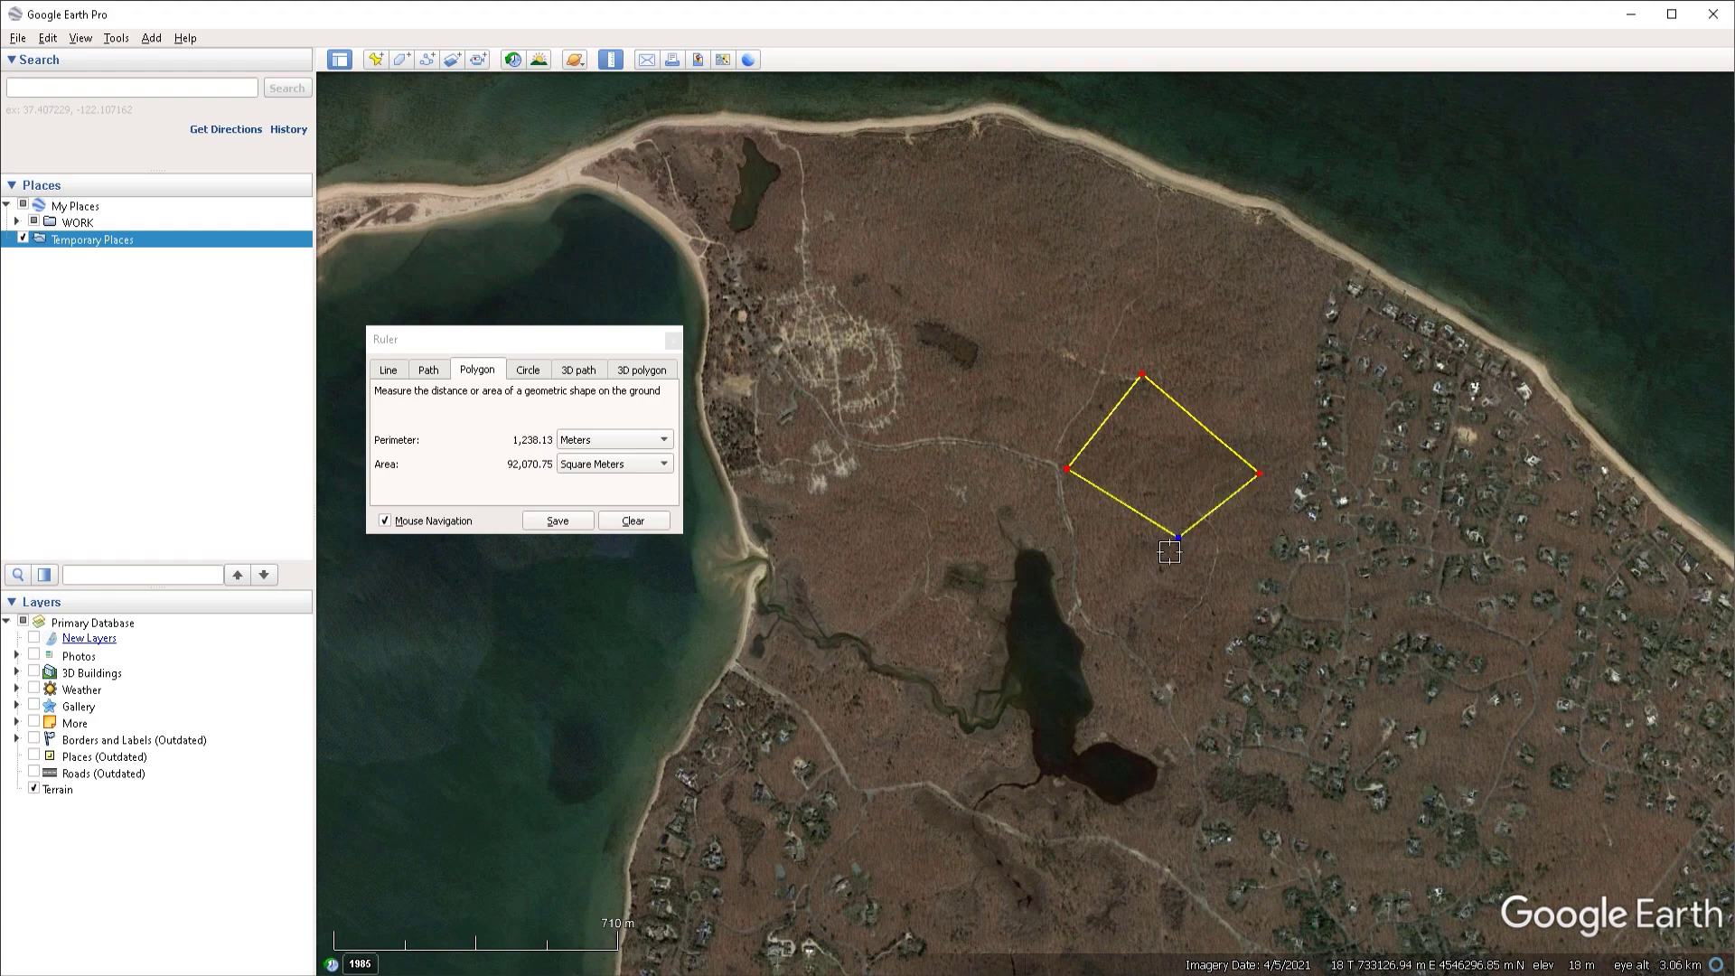
left_click_drag(1178, 544, 1178, 566)
left_click_drag(1180, 561, 1150, 586)
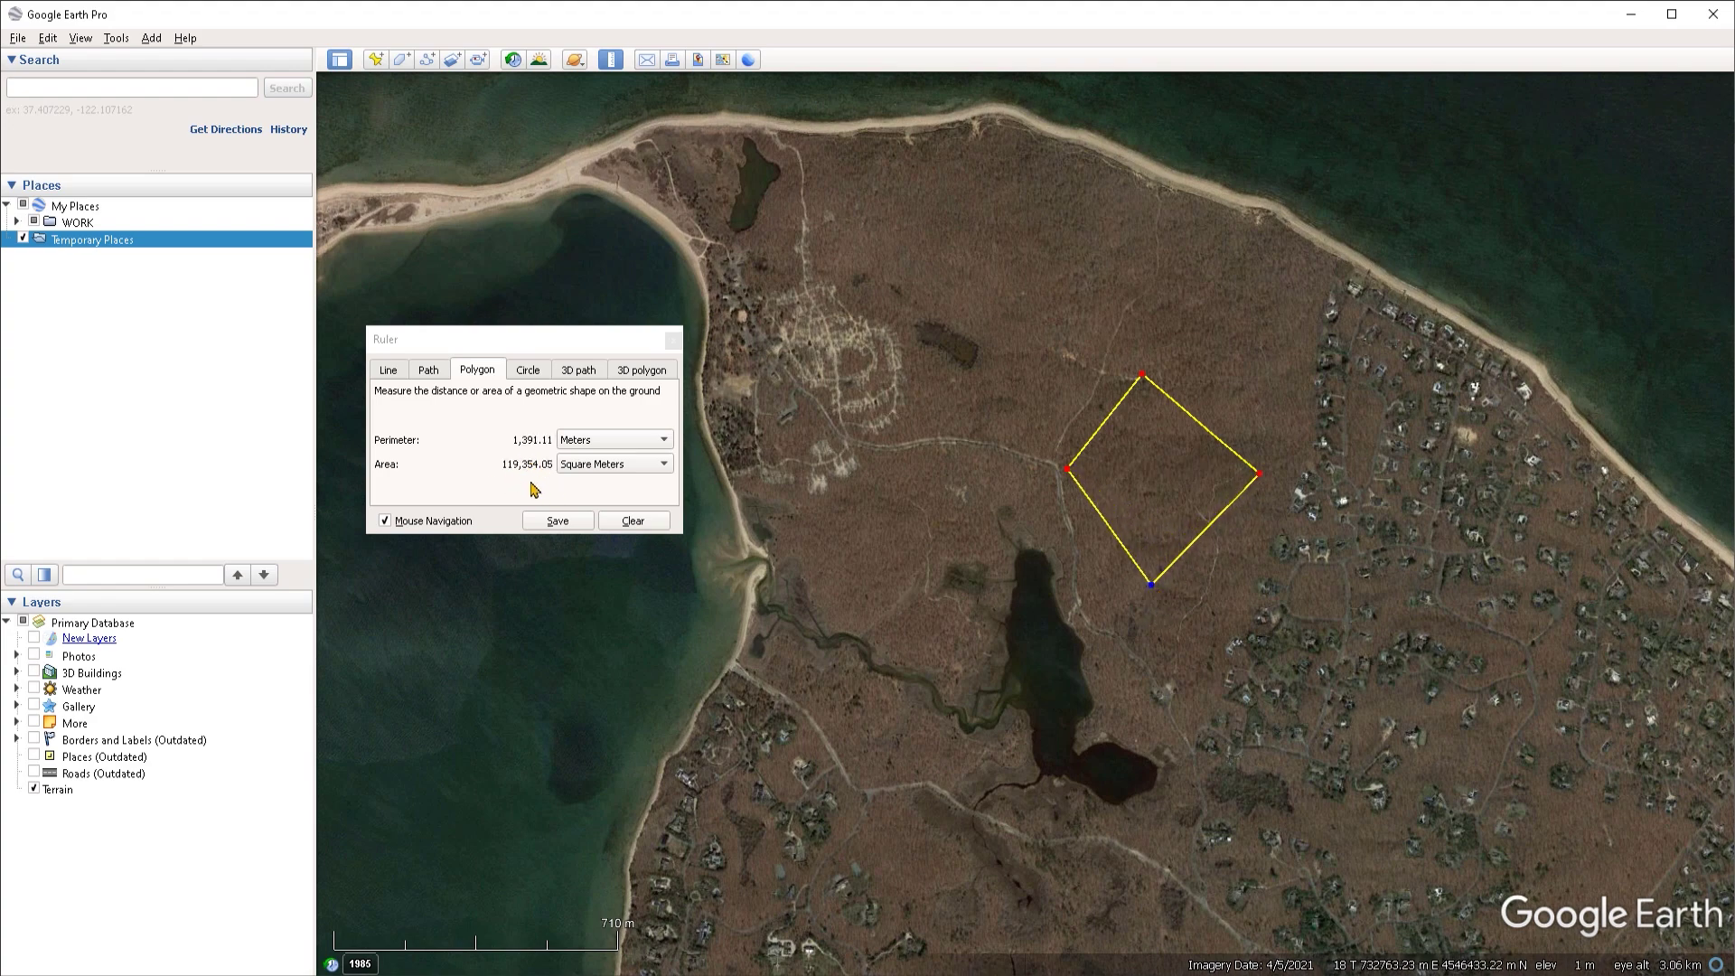
left_click(528, 369)
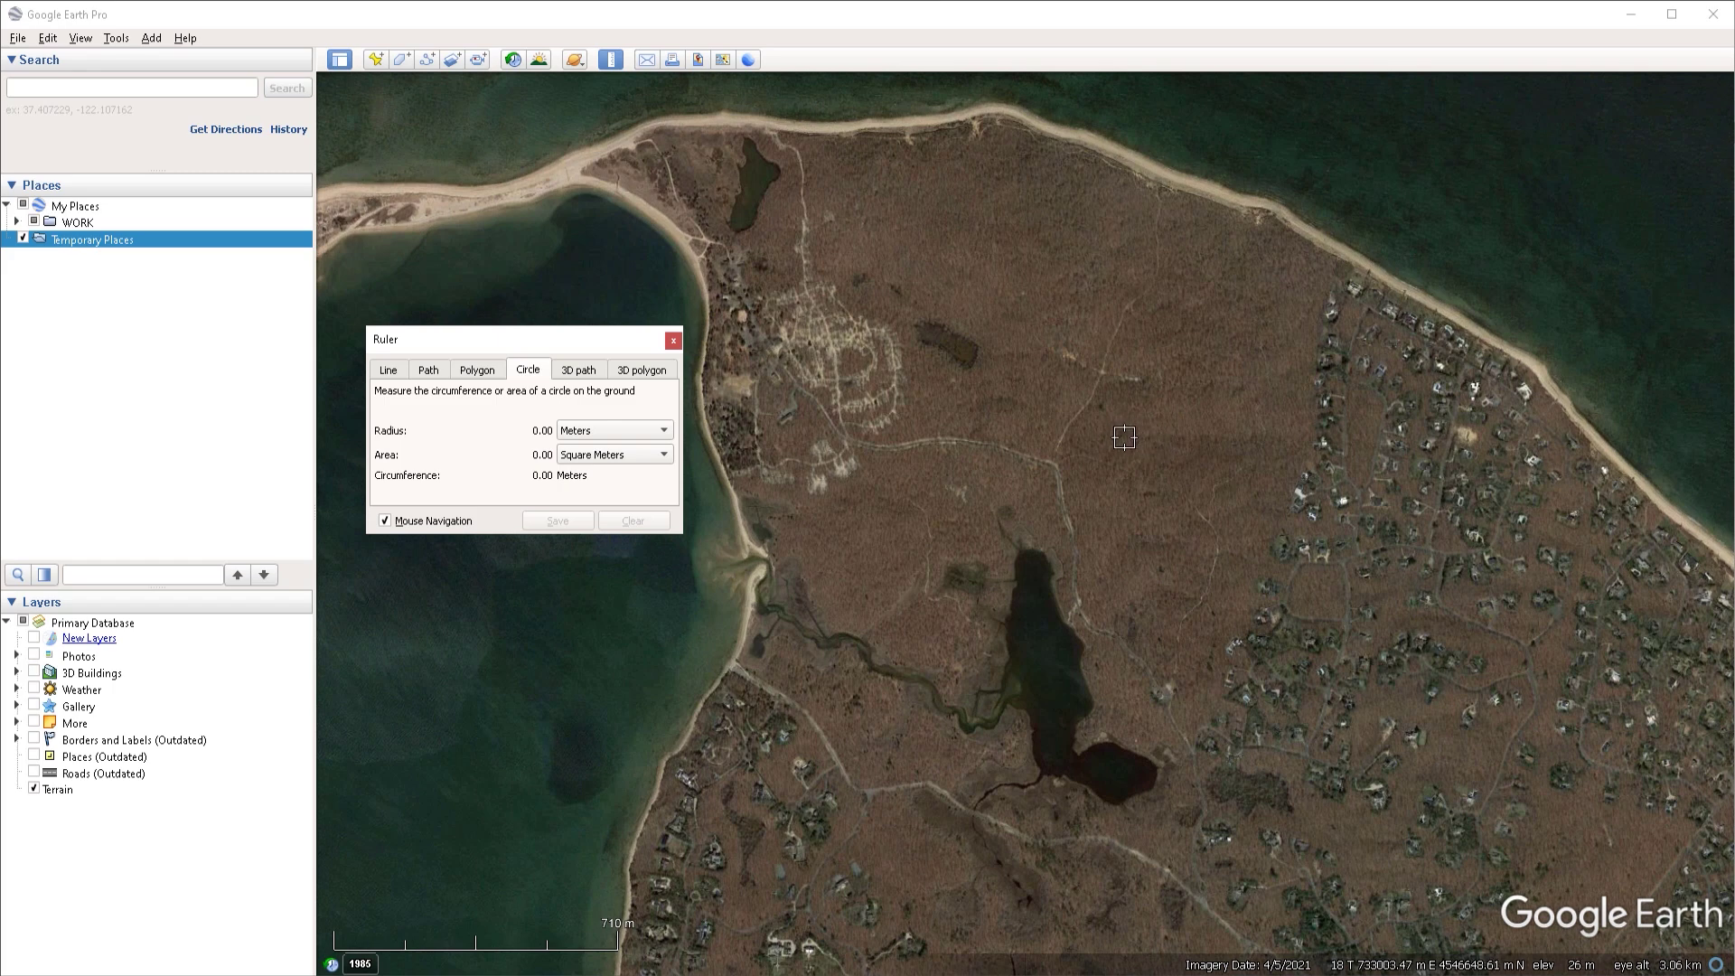
Draw a circle of 136.61 m radius on the headland, redrawing it after a first attempt.
left_click(1118, 437)
left_click_drag(1118, 437, 1141, 506)
left_click(1123, 437)
left_click_drag(1124, 430, 1148, 485)
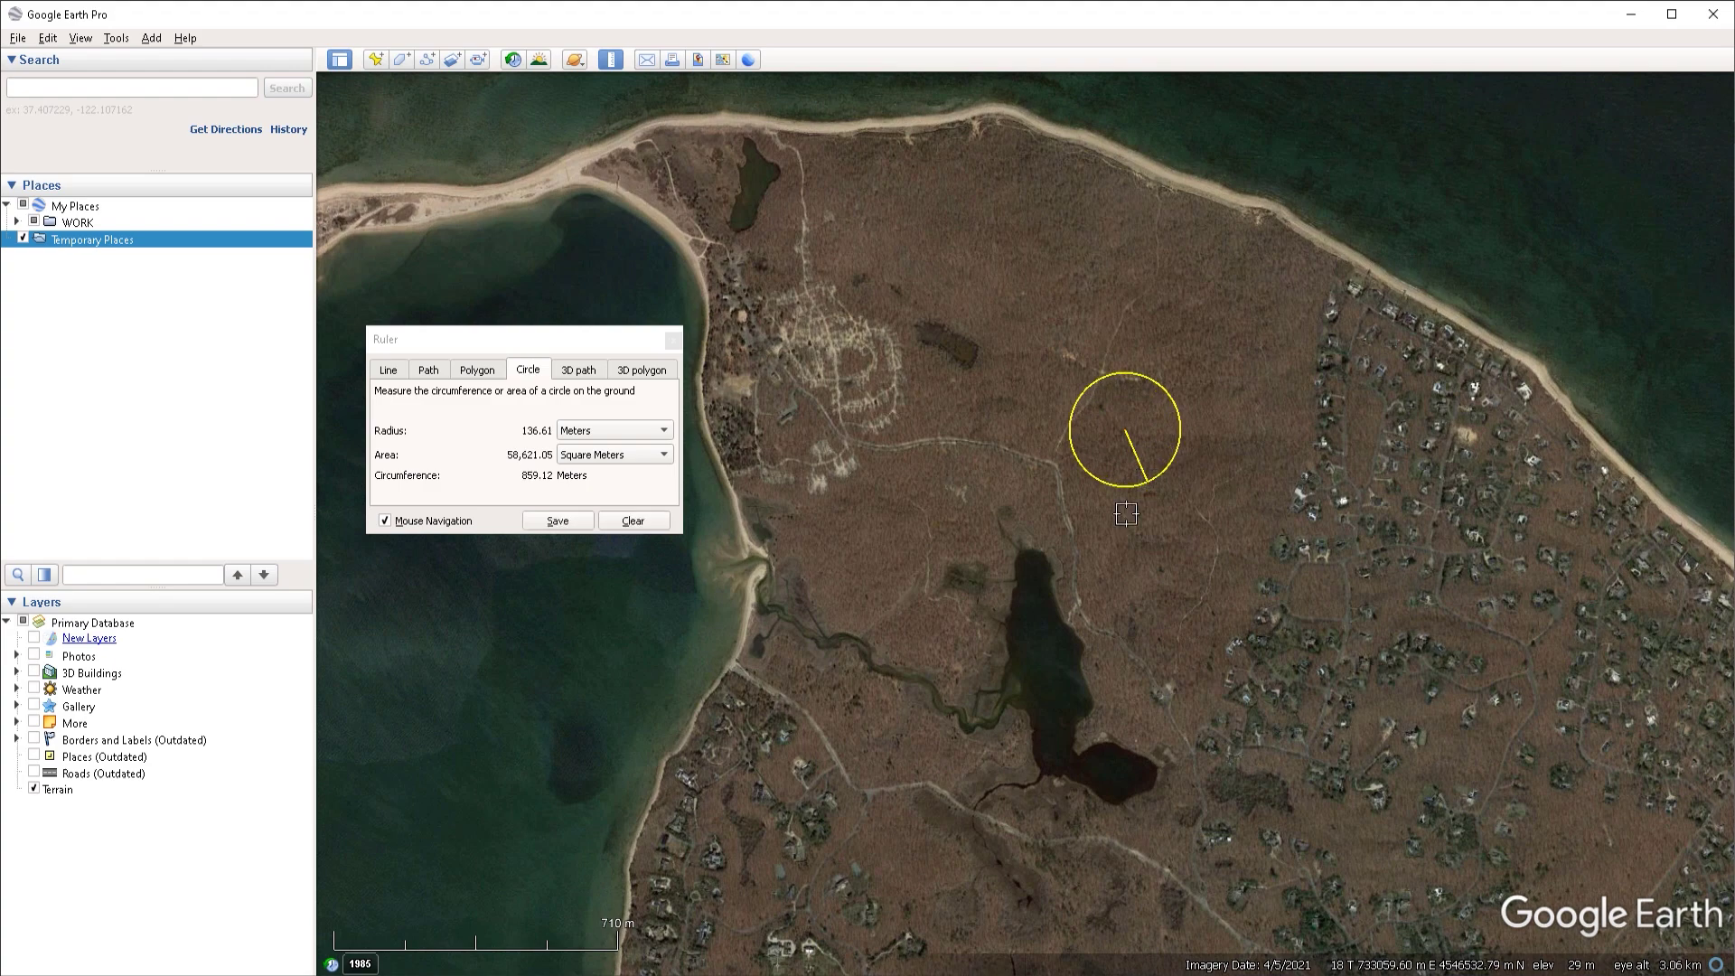
Save the circle, choose the 3D Path ruler mode, and tick the 3D Buildings layer.
left_click(558, 521)
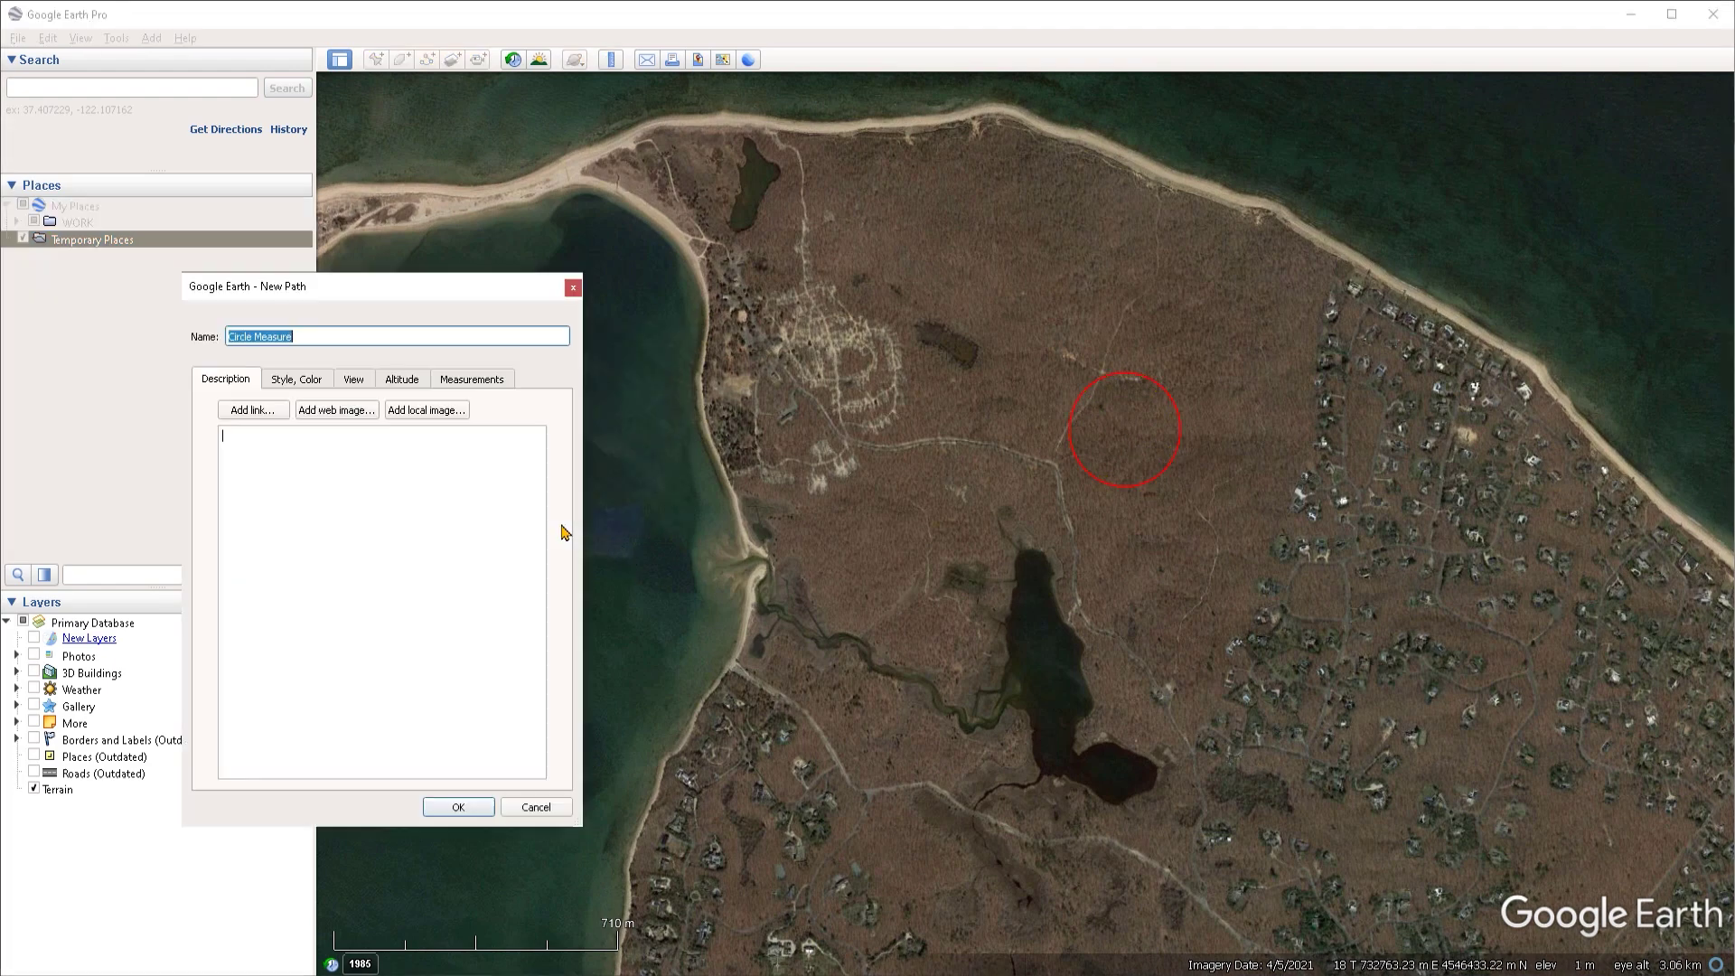
key("Escape")
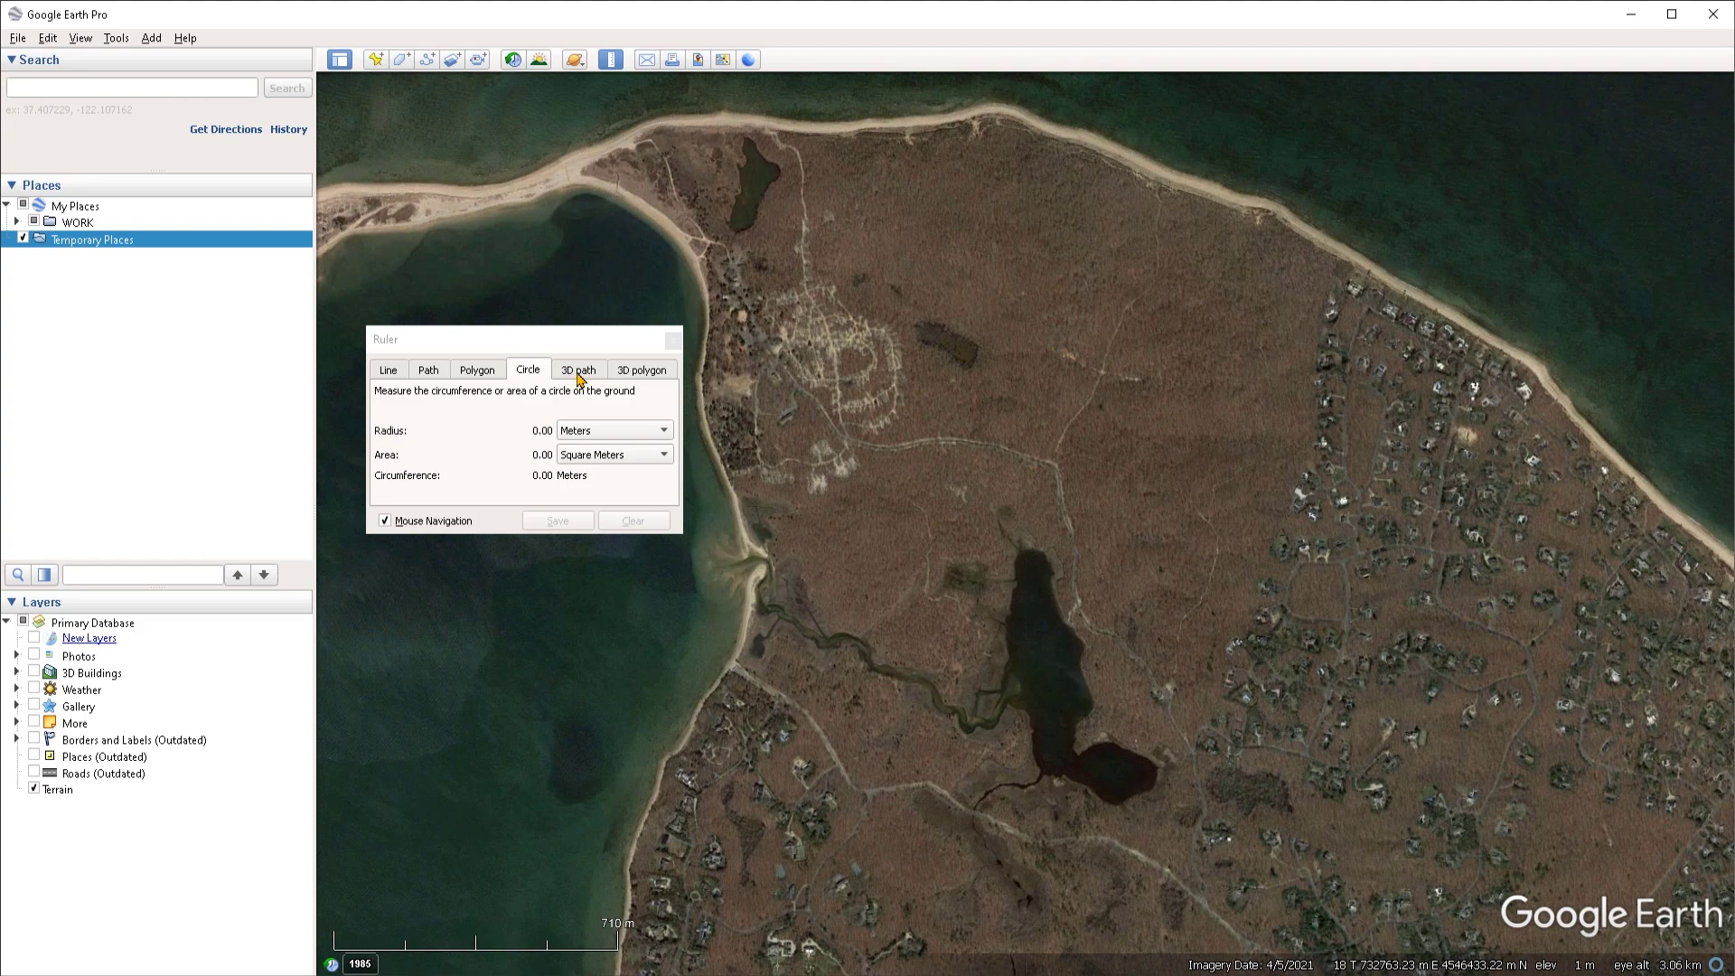
left_click(579, 372)
left_click(644, 377)
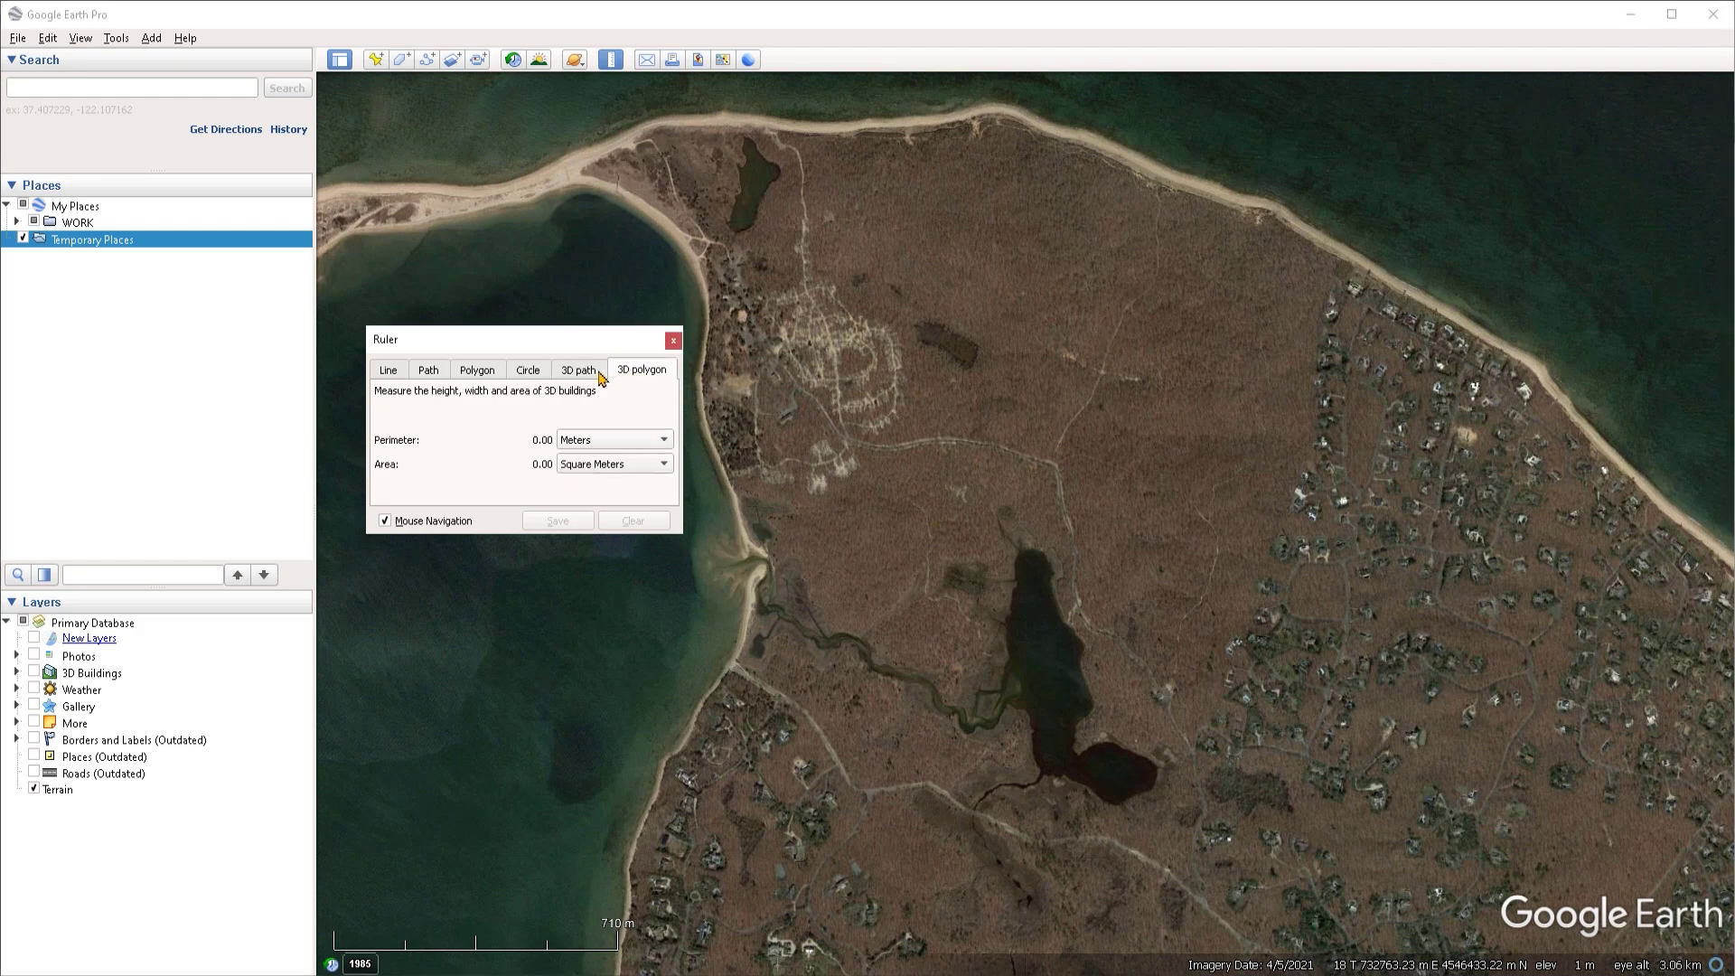
left_click(601, 378)
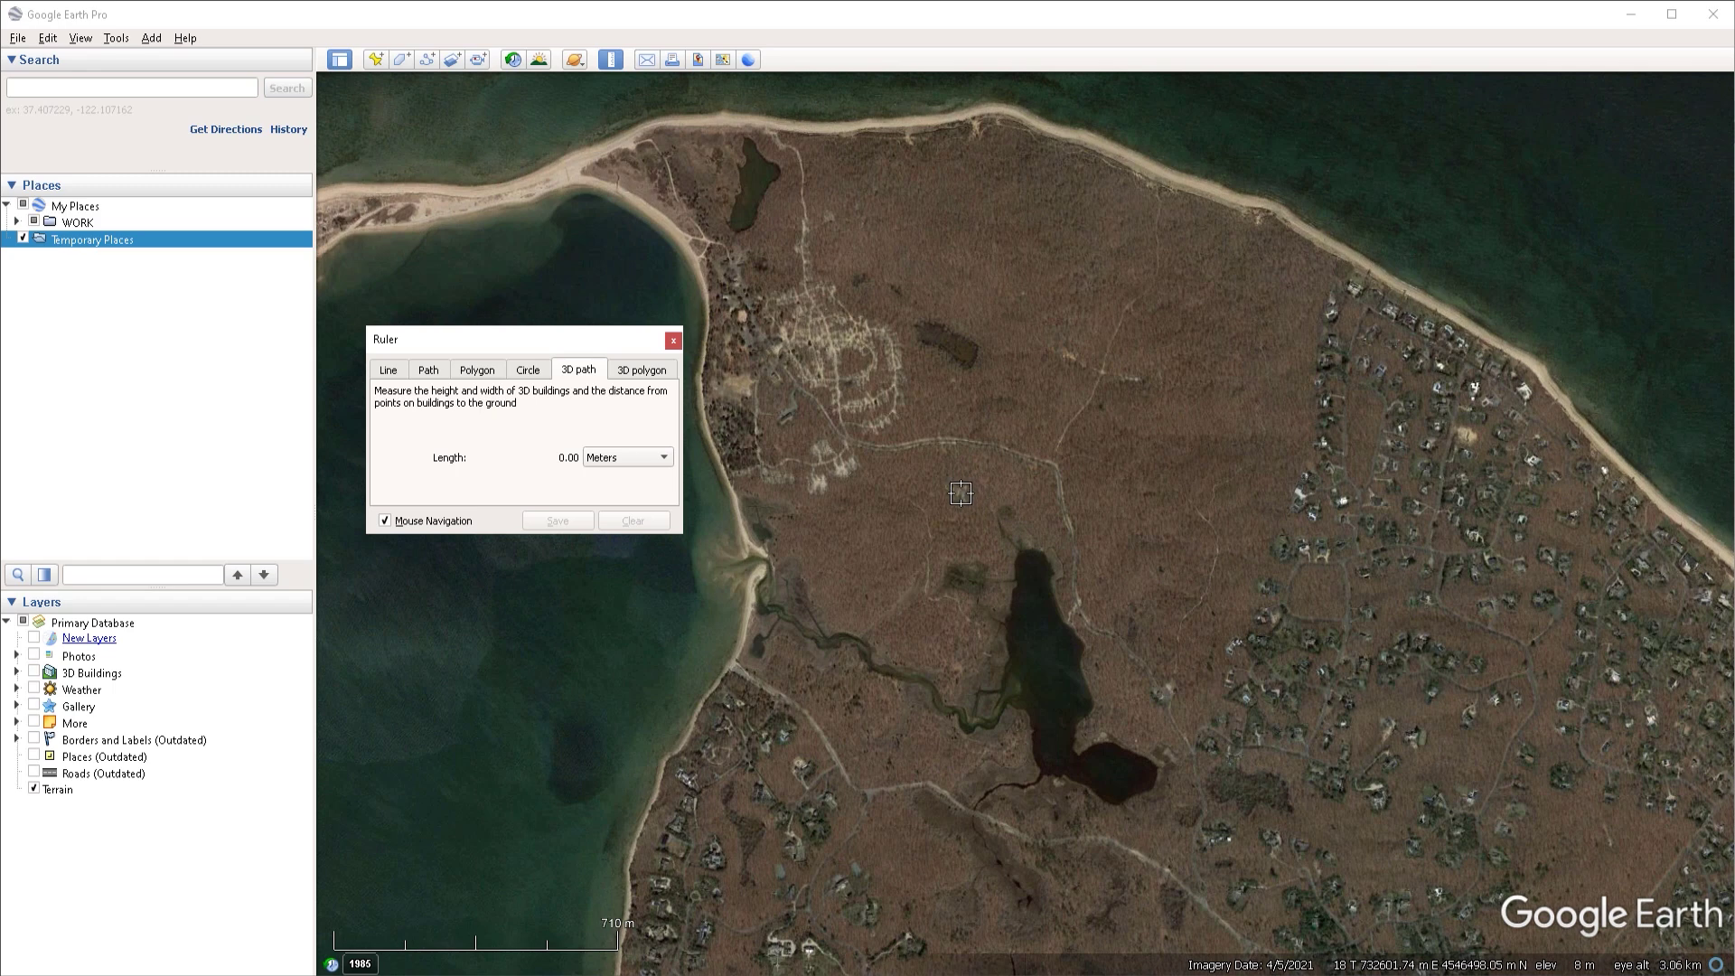
left_click(88, 676)
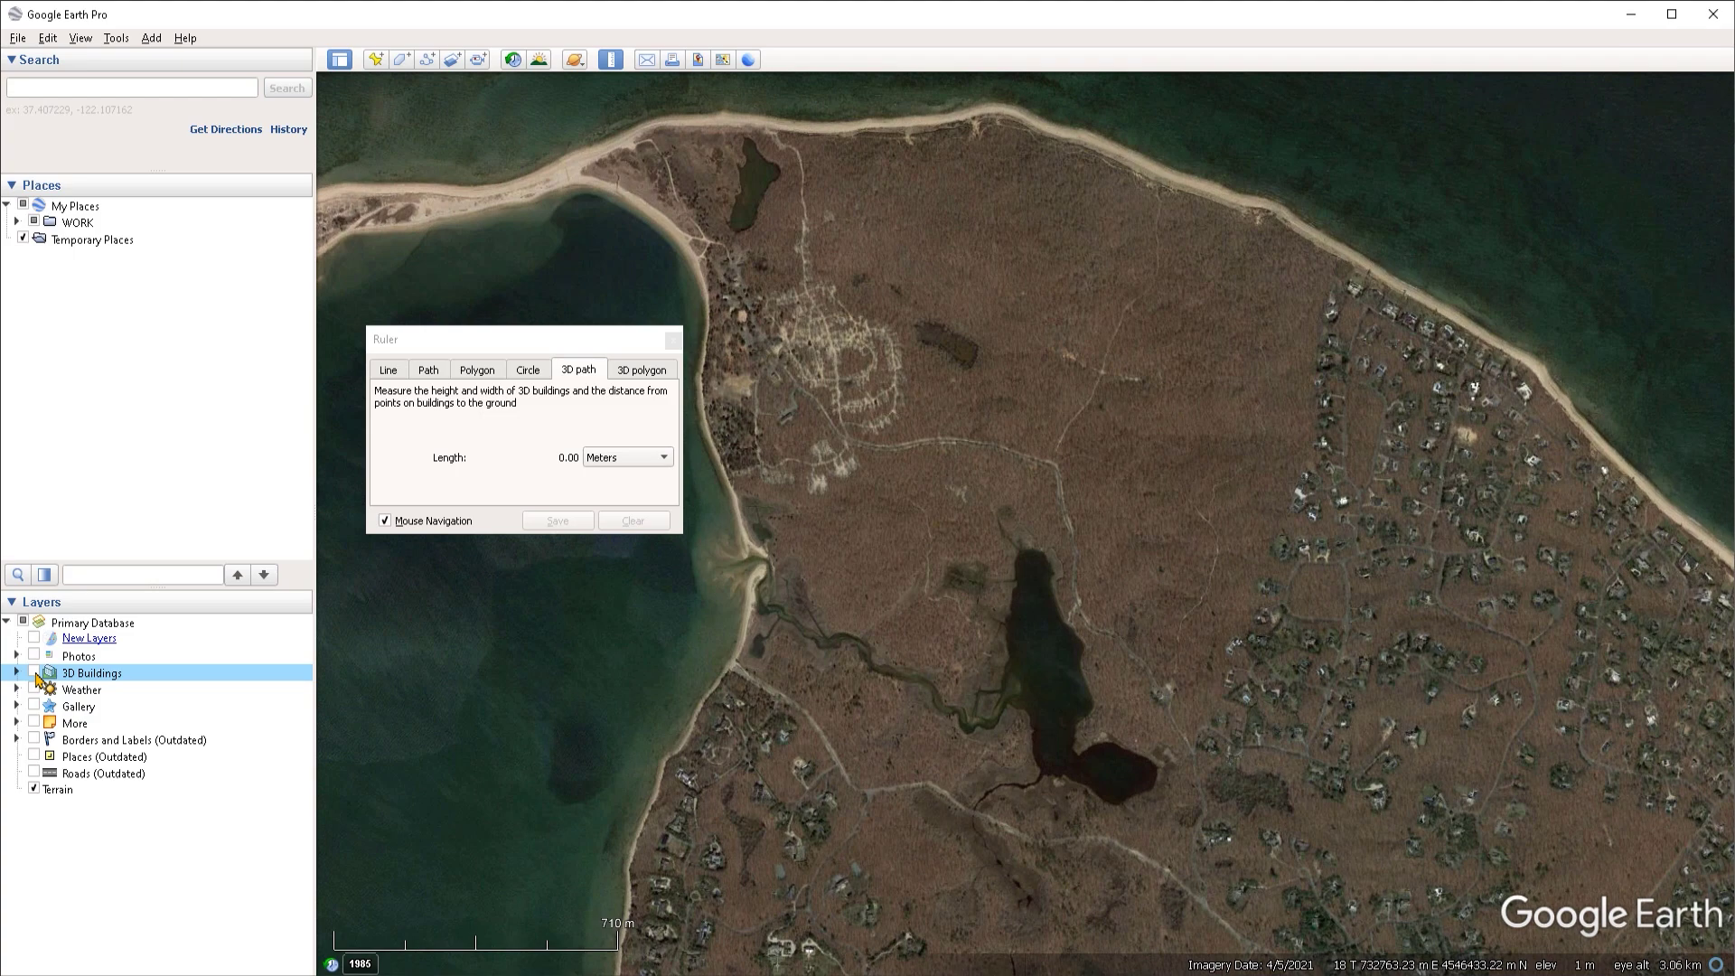
left_click(34, 674)
Search for 'ny city' and zoom into Midtown Manhattan.
left_click(206, 89)
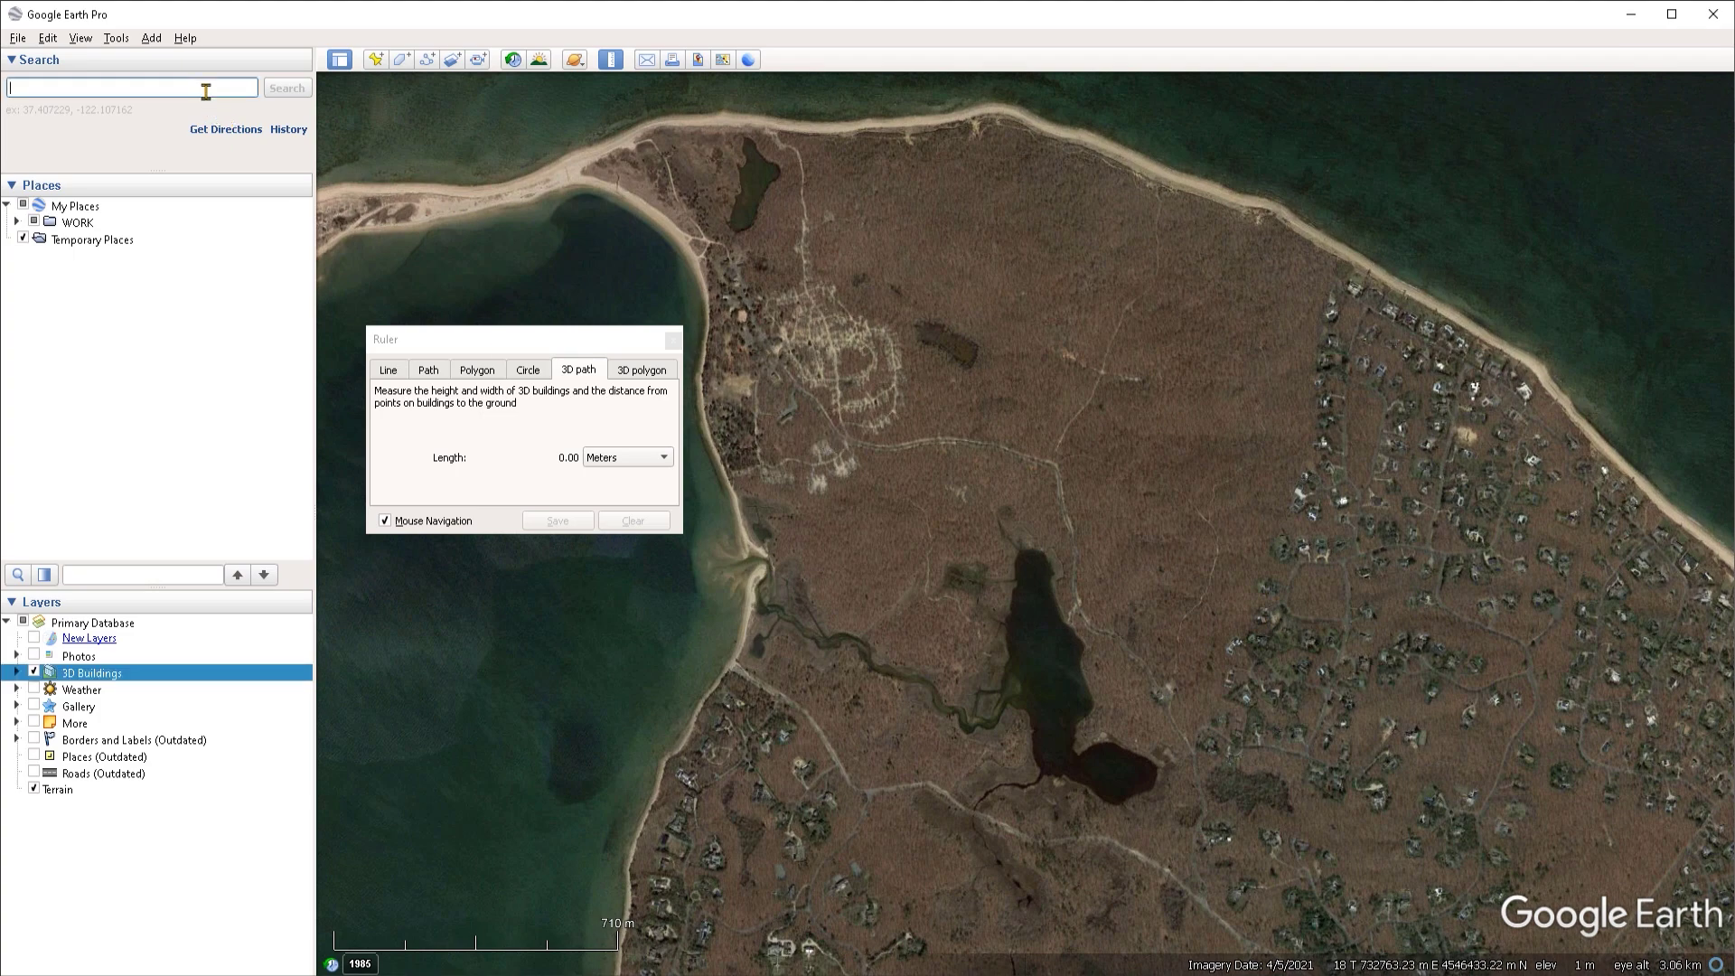
type("ny city")
key("Return")
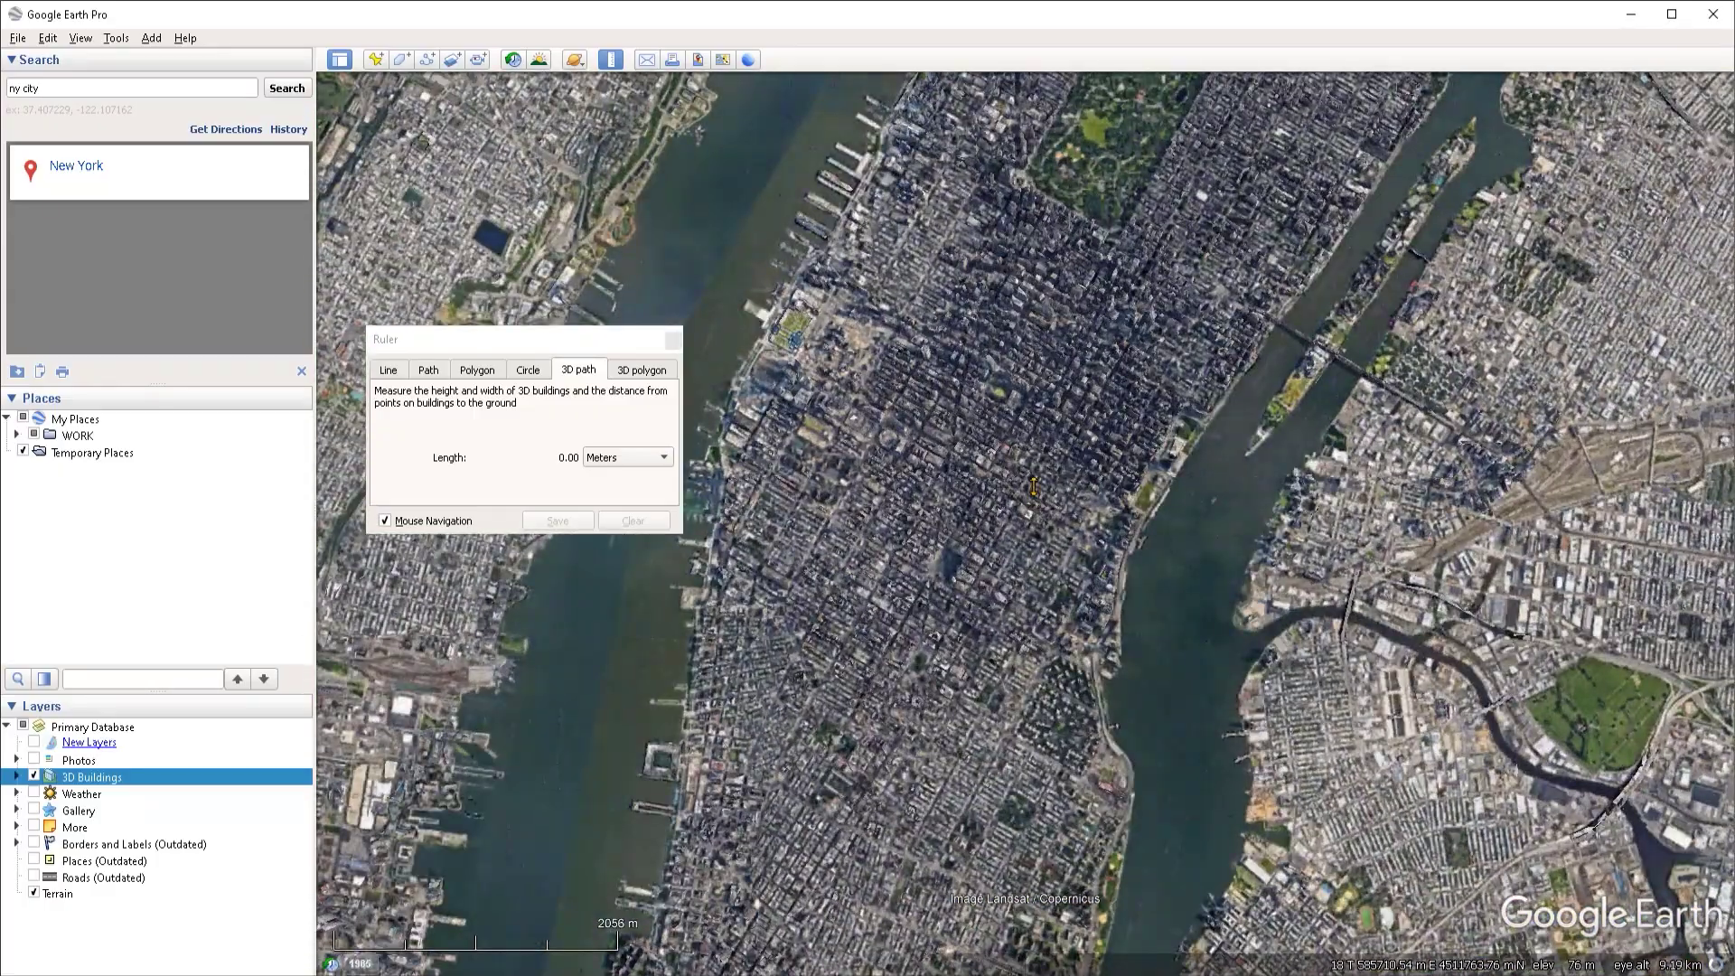
scroll(1034, 486, "up", 5)
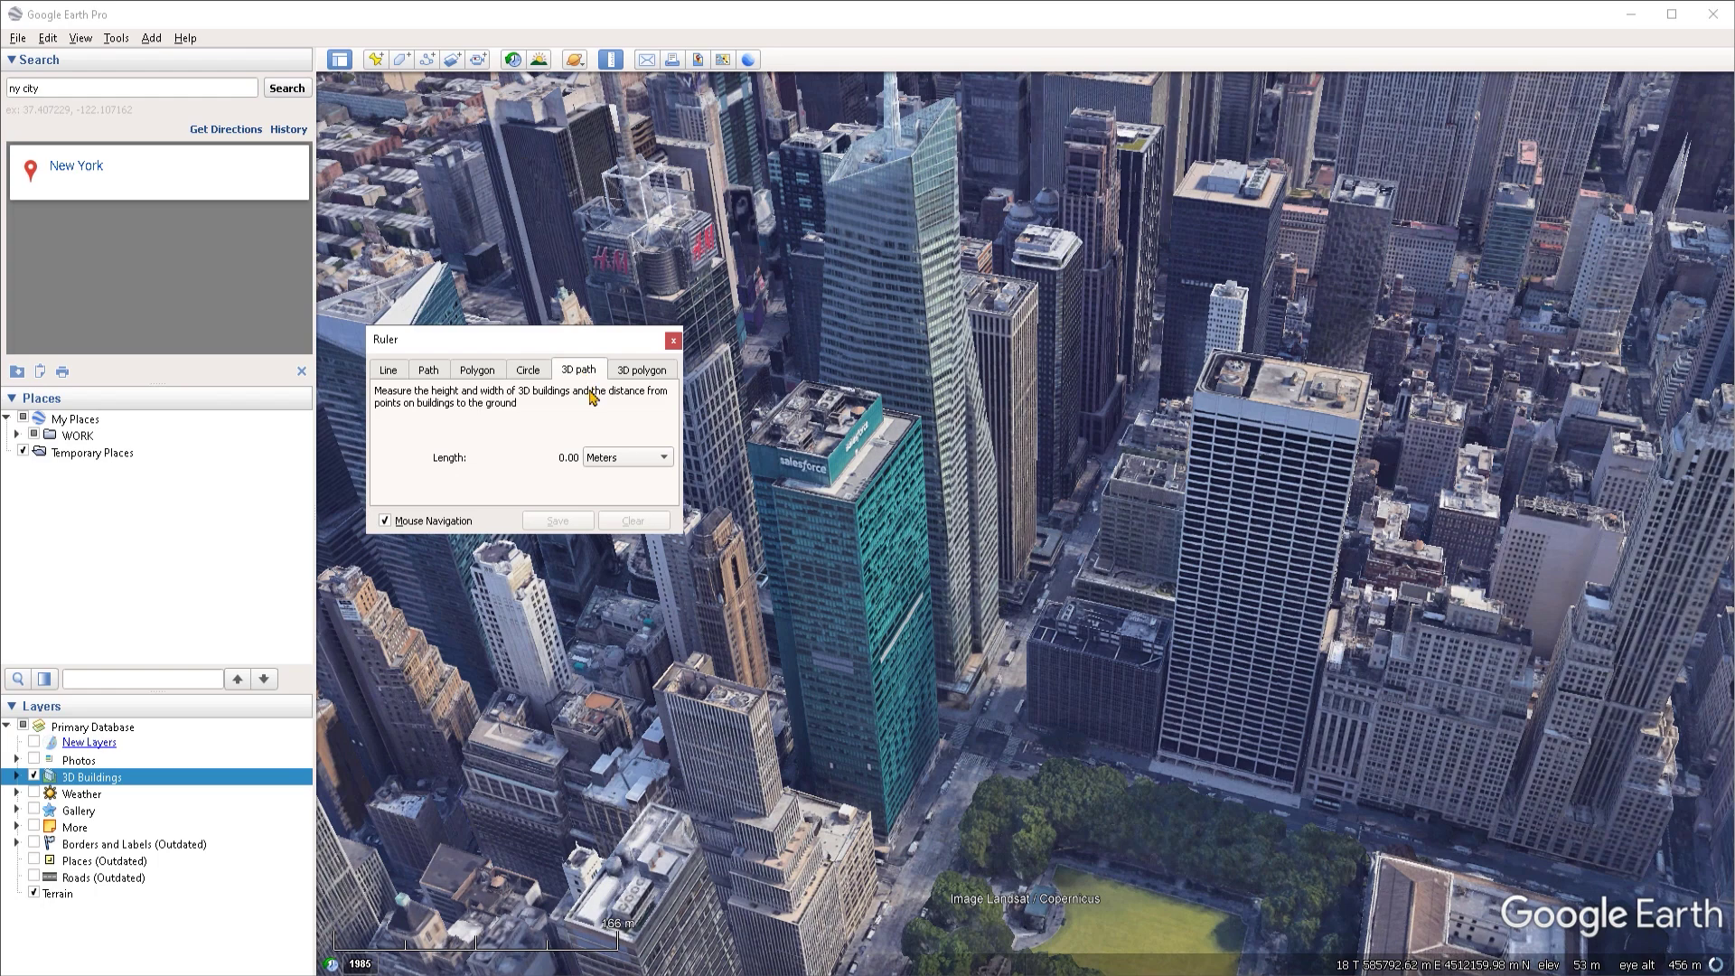
Measure the tower from base to top as 185.76 m with the 3D path ruler.
left_click(893, 848)
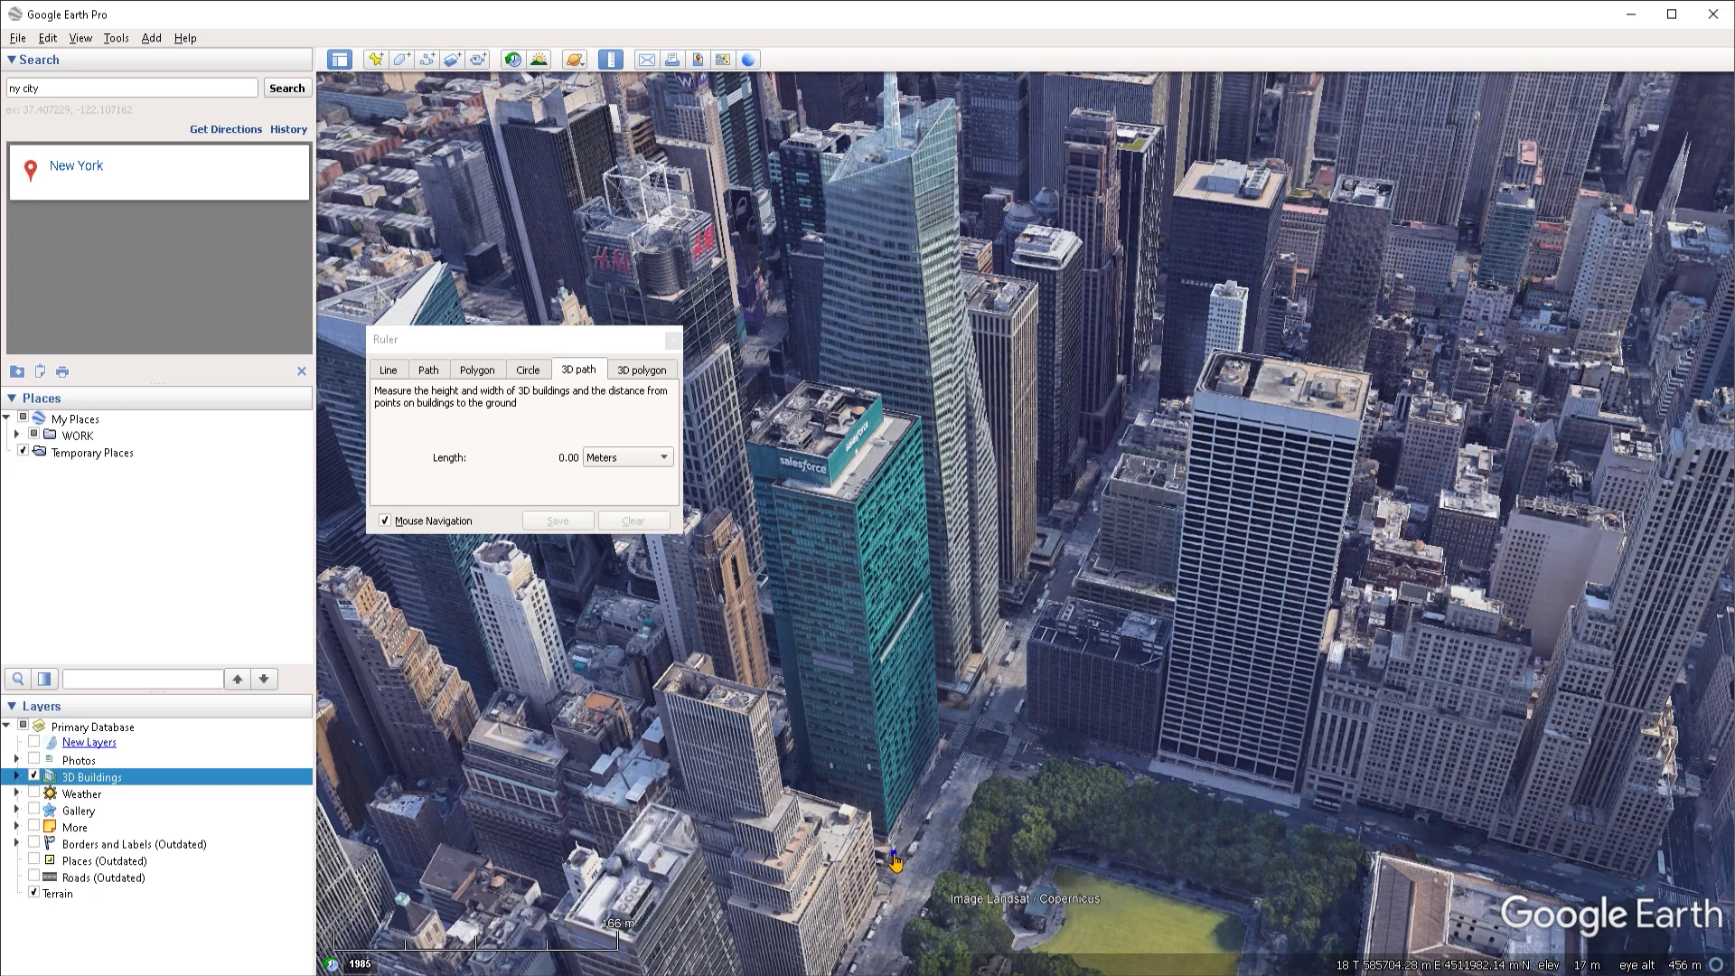
left_click(858, 503)
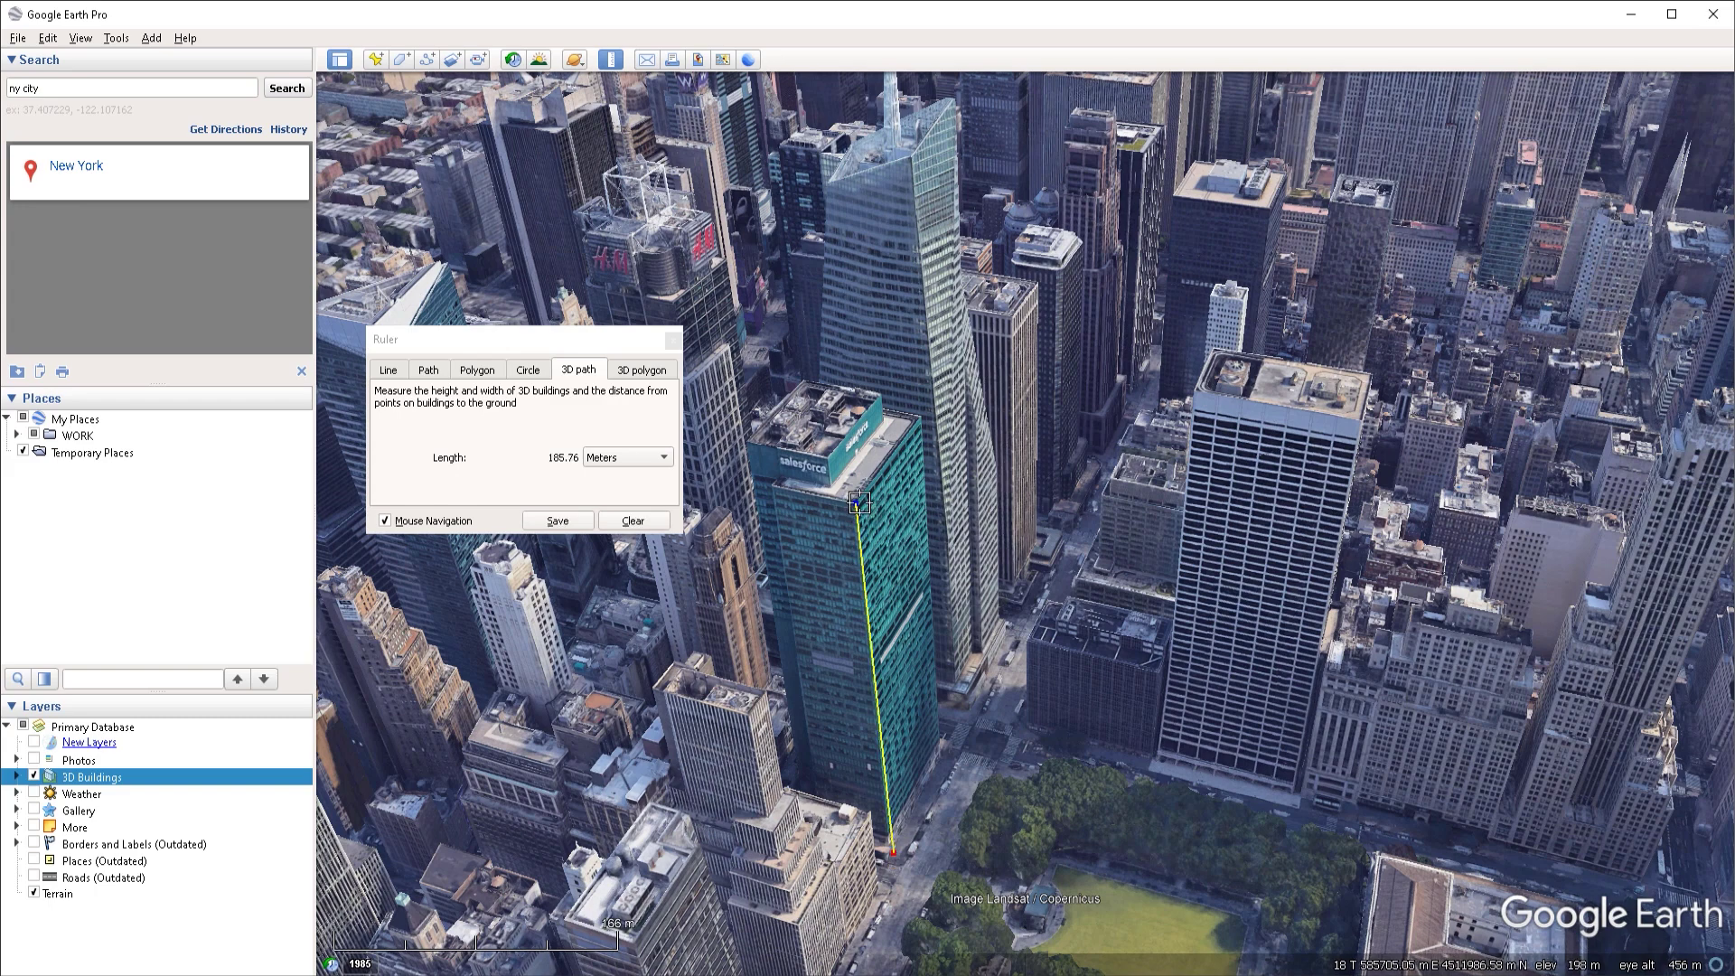
left_click(642, 370)
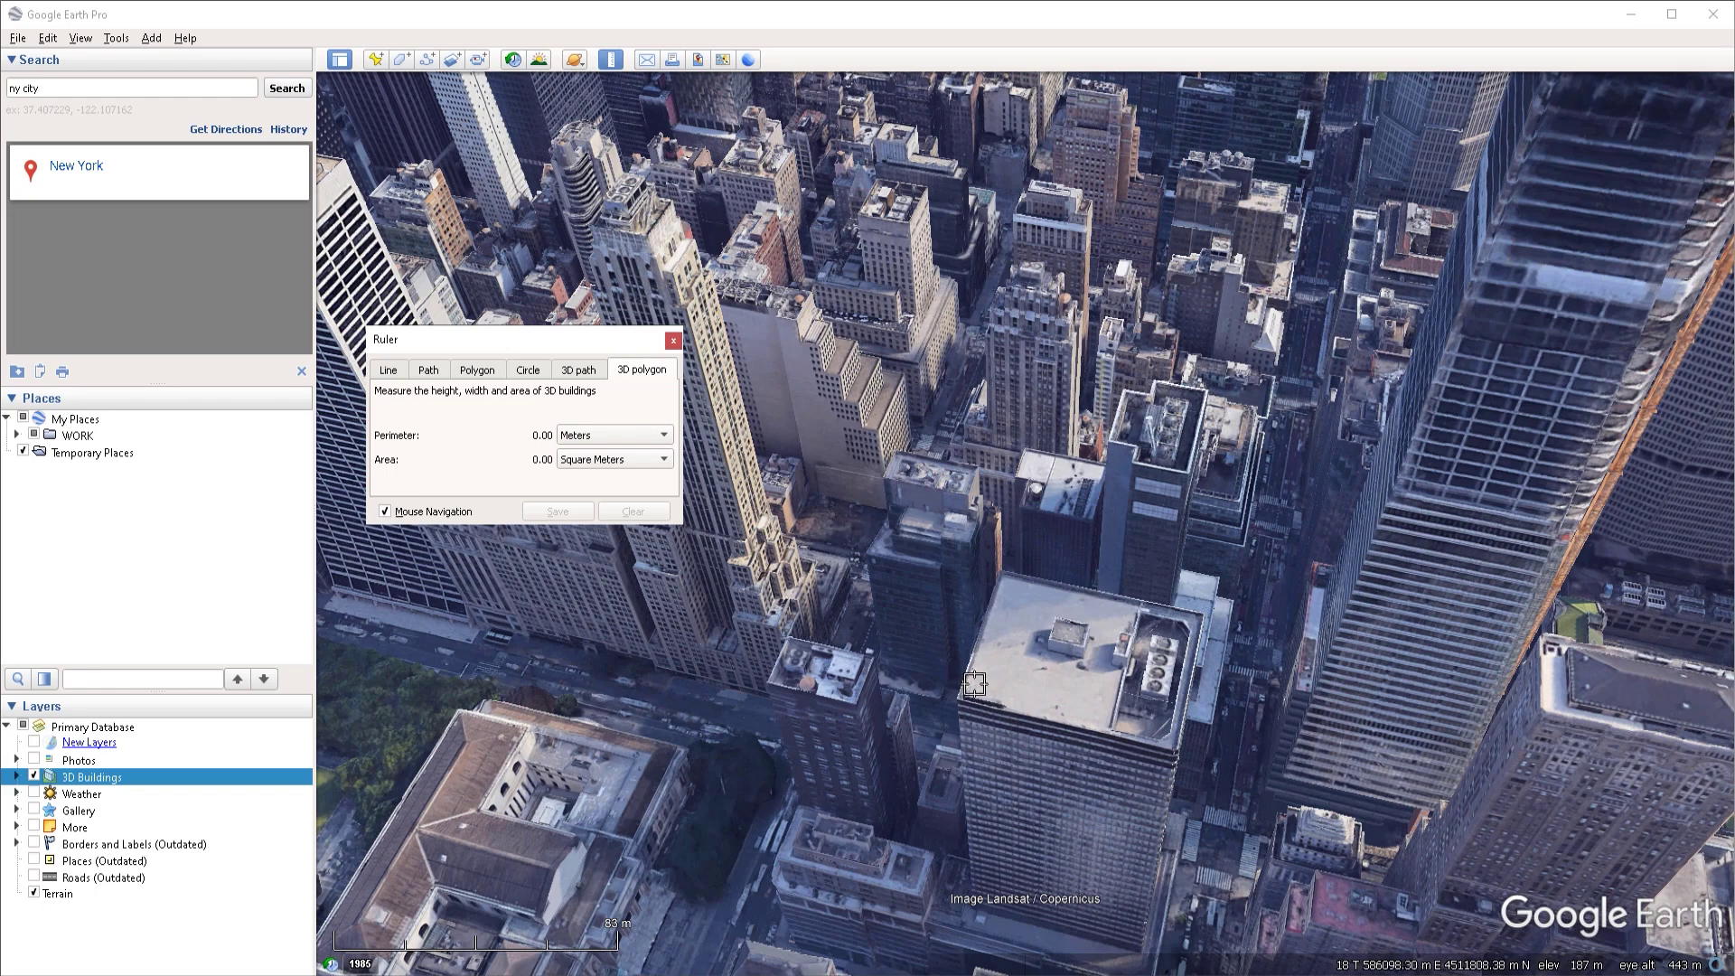
Outline the building's rooftop with four corners using the 3D polygon ruler.
scroll(1077, 671, "up", 3)
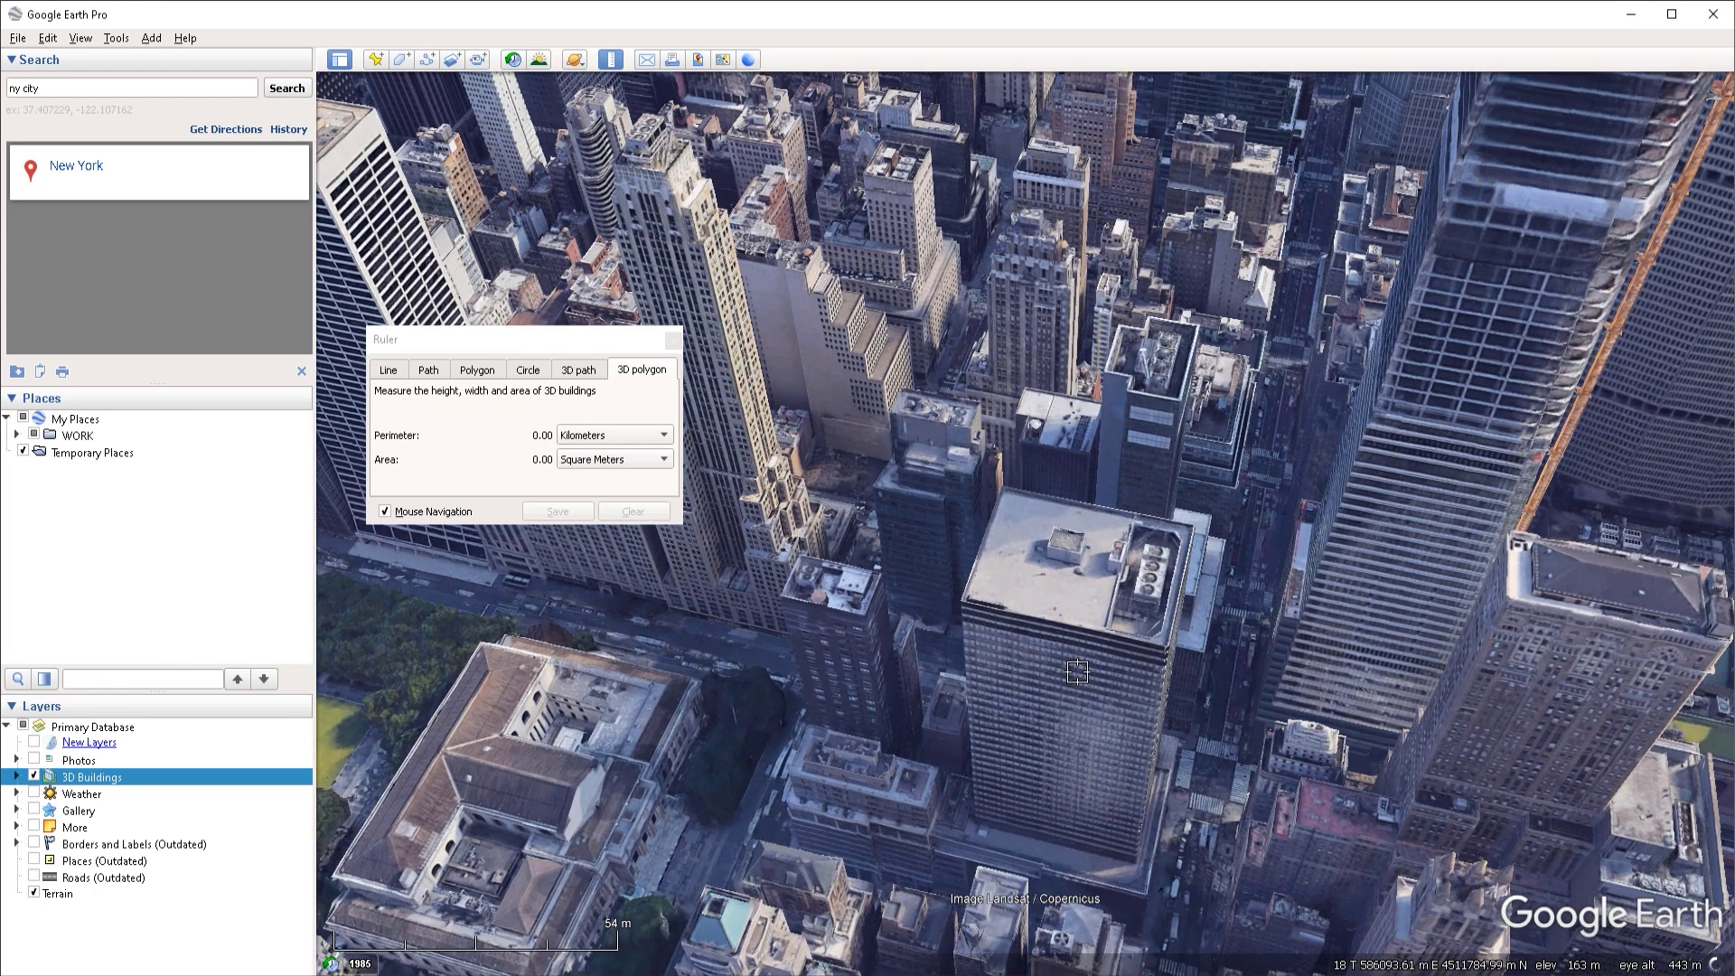
scroll(1078, 672, "down", 2)
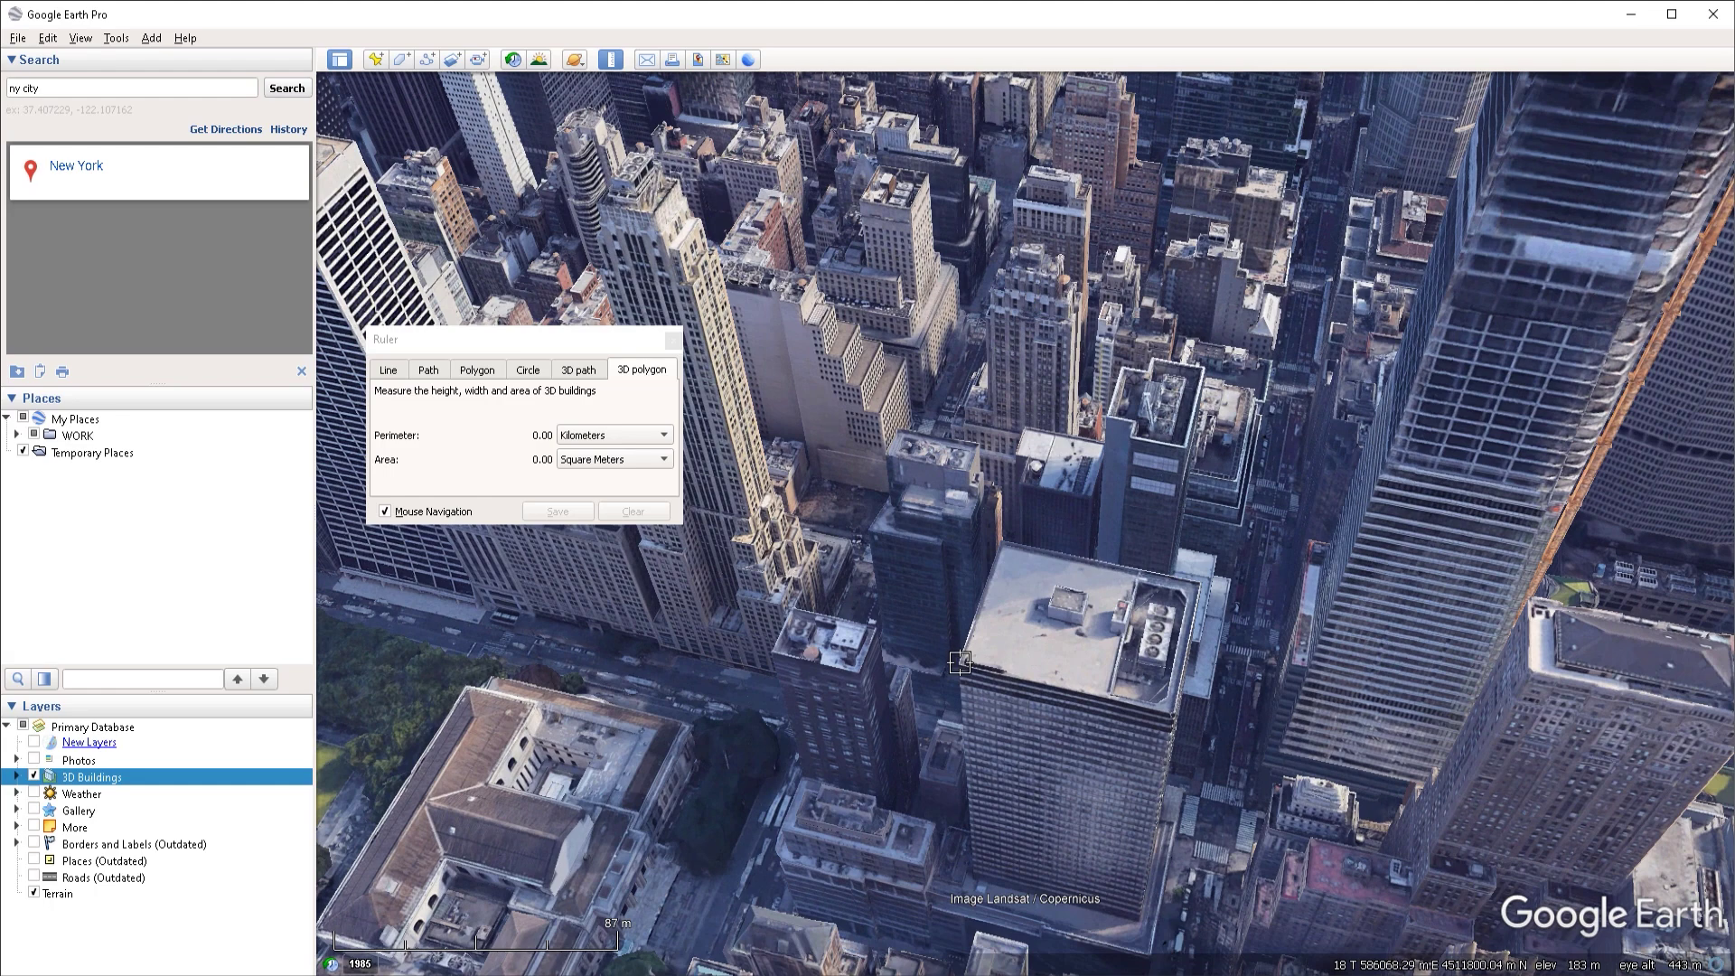
left_click(960, 663)
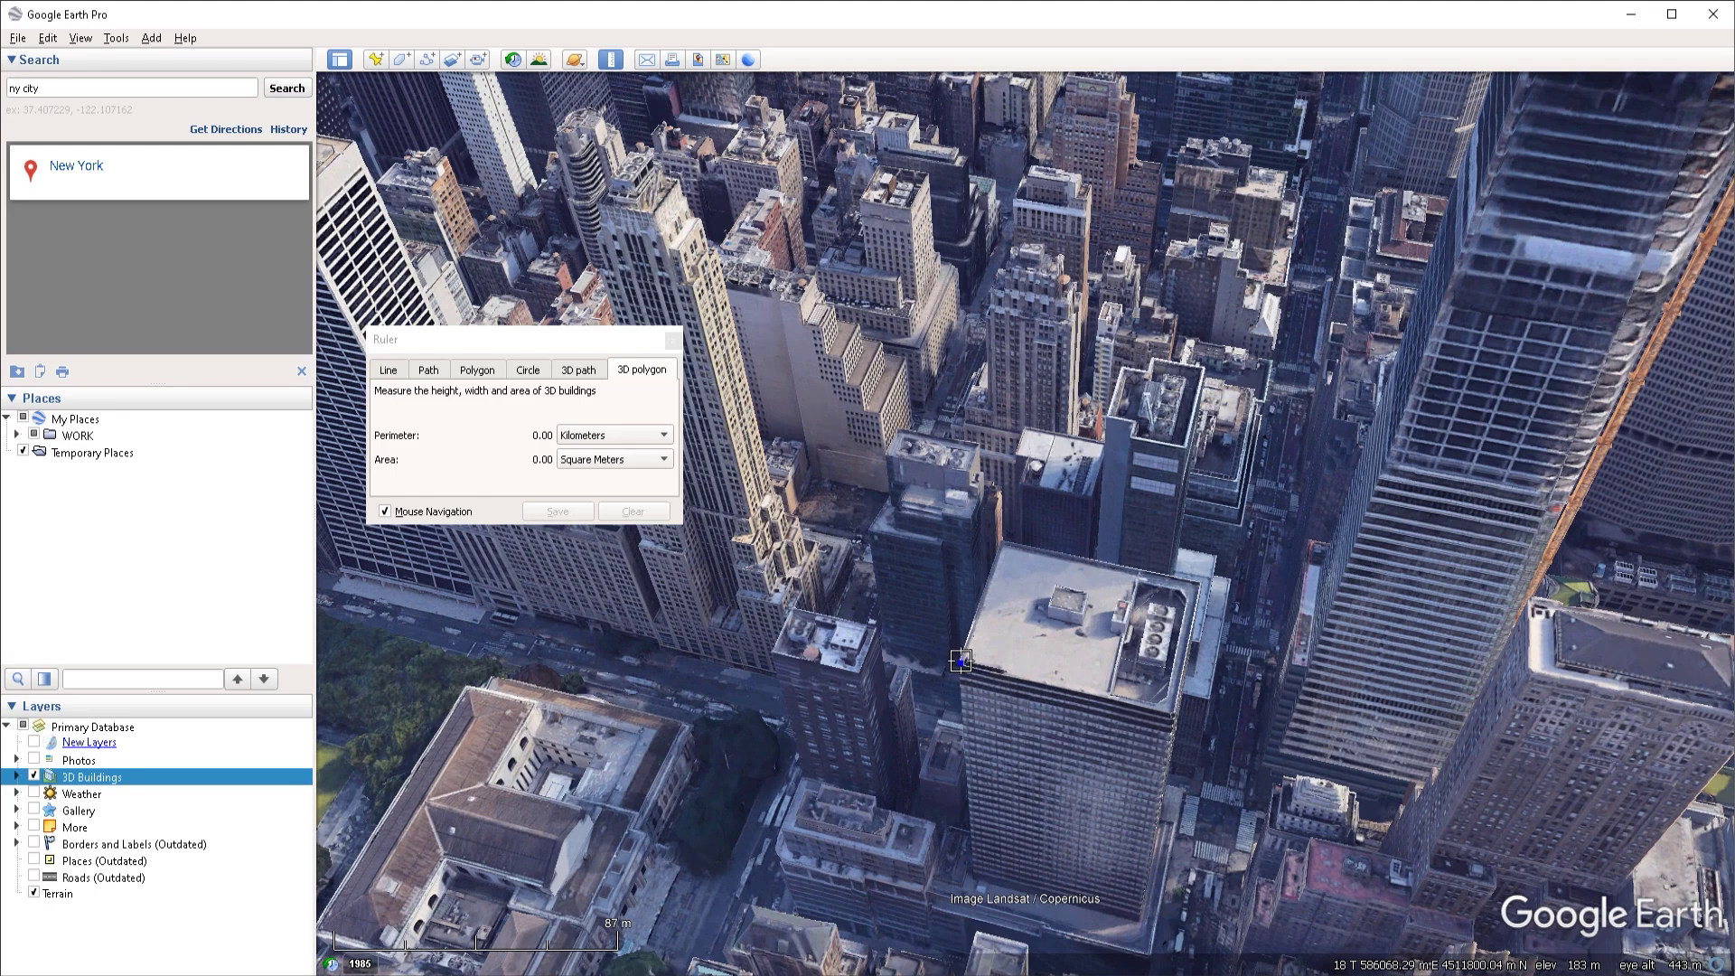
left_click(1003, 542)
left_click(1199, 584)
left_click(1173, 714)
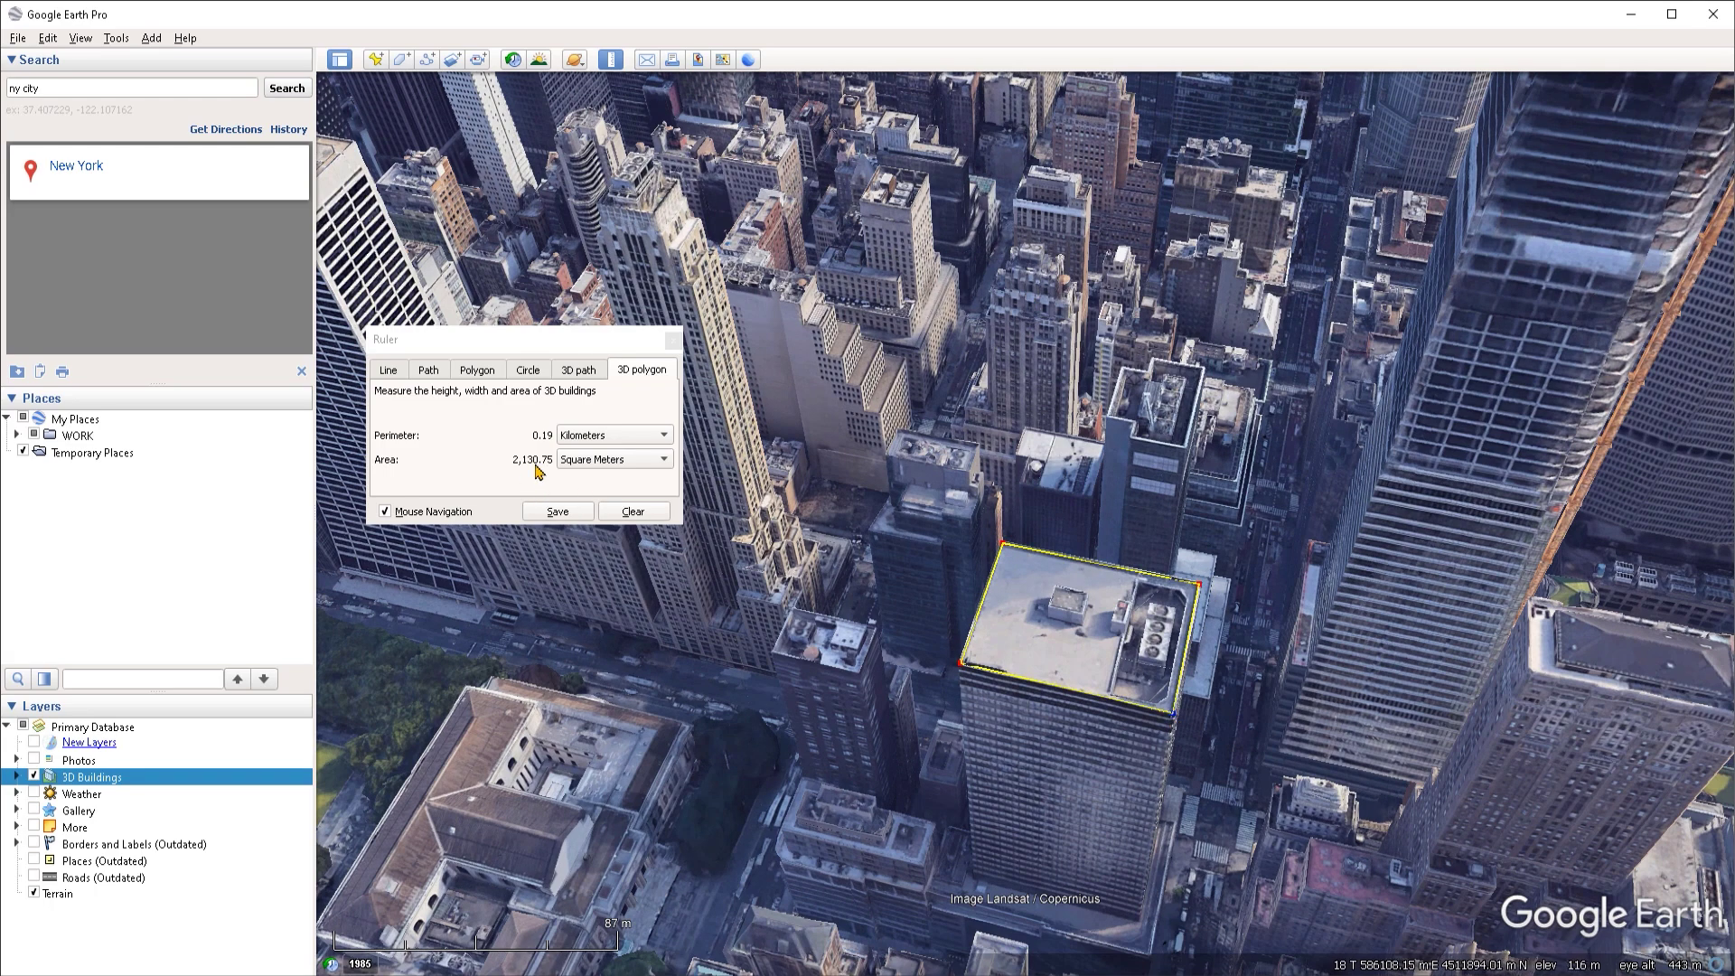
Show the rooftop area in Square Feet (22,935.23) and save it as 'Polygon Measure'.
left_click(615, 459)
left_click(615, 514)
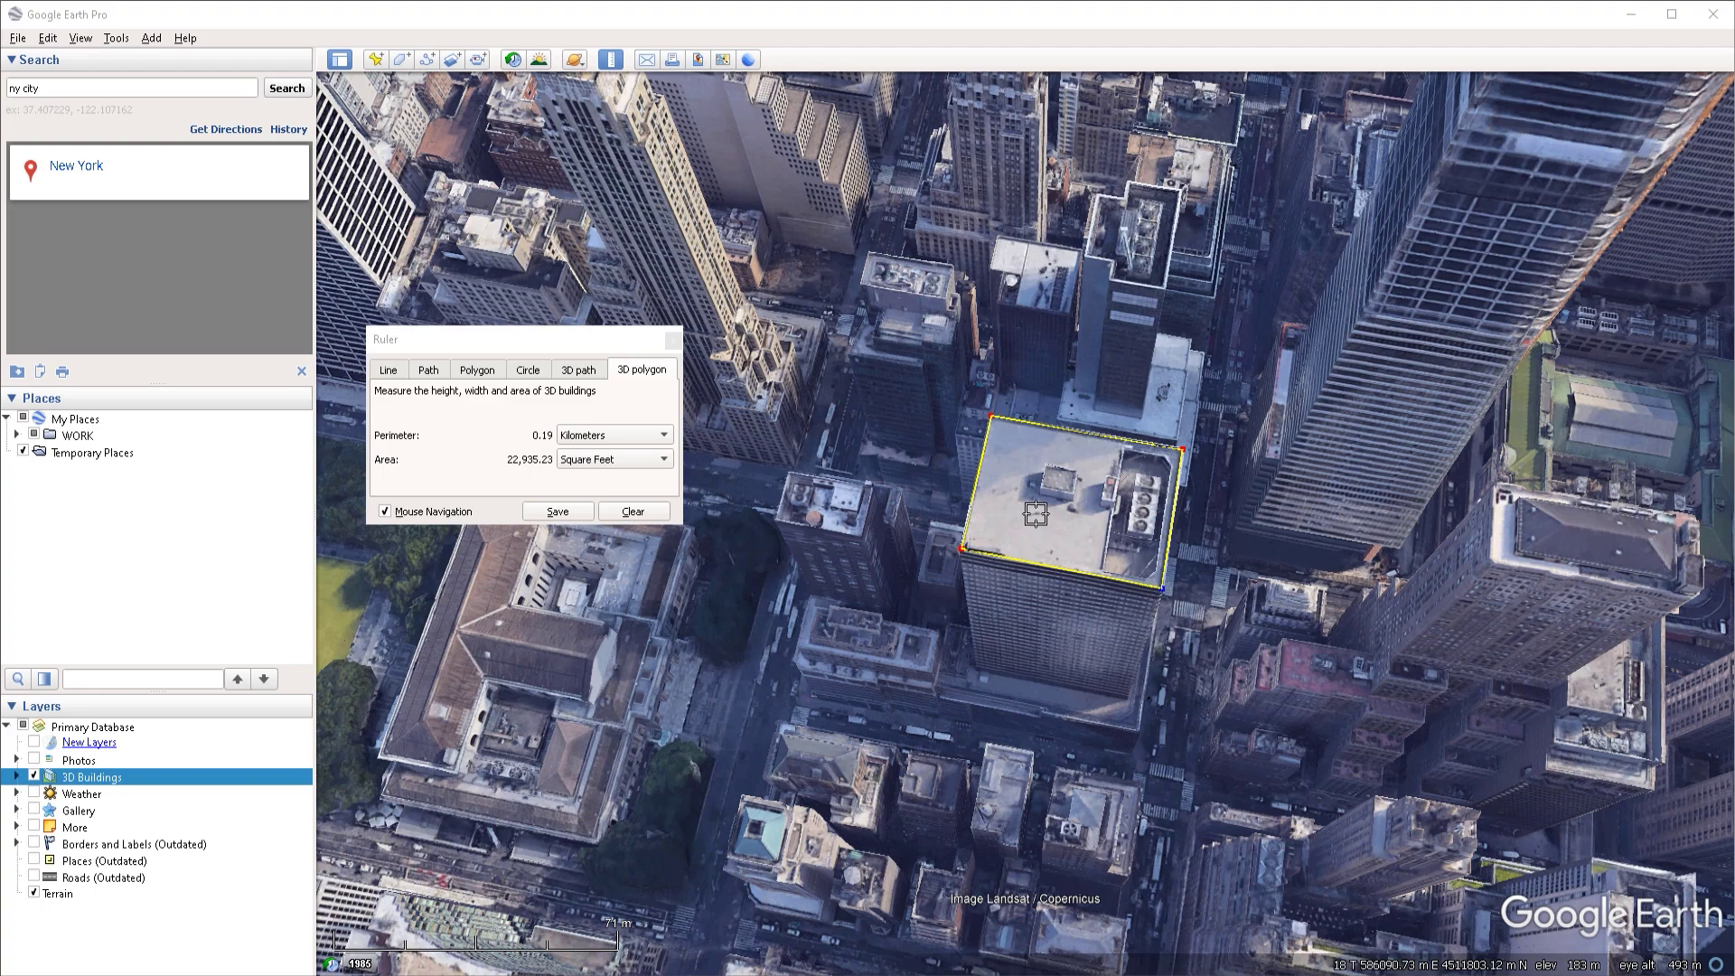
scroll(1036, 514, "up", 2)
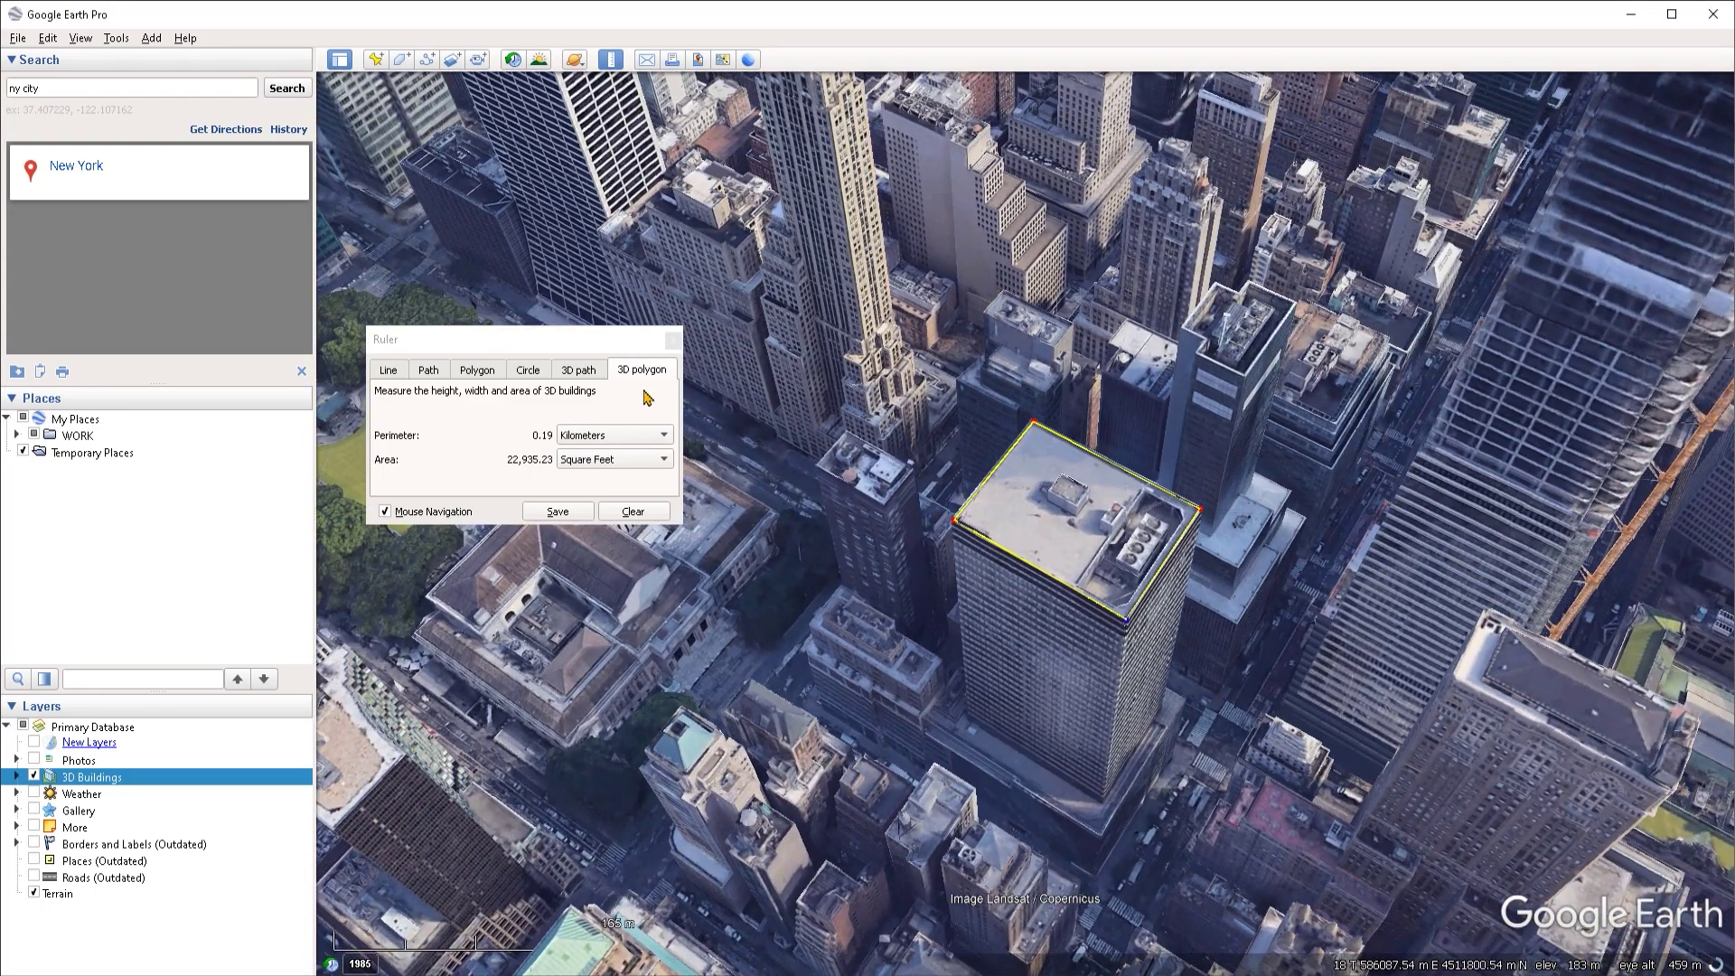
left_click(559, 514)
Review the rooftop polygon's altitude settings and save it as 'Polygon Measure' in Temporary Places.
left_click(400, 379)
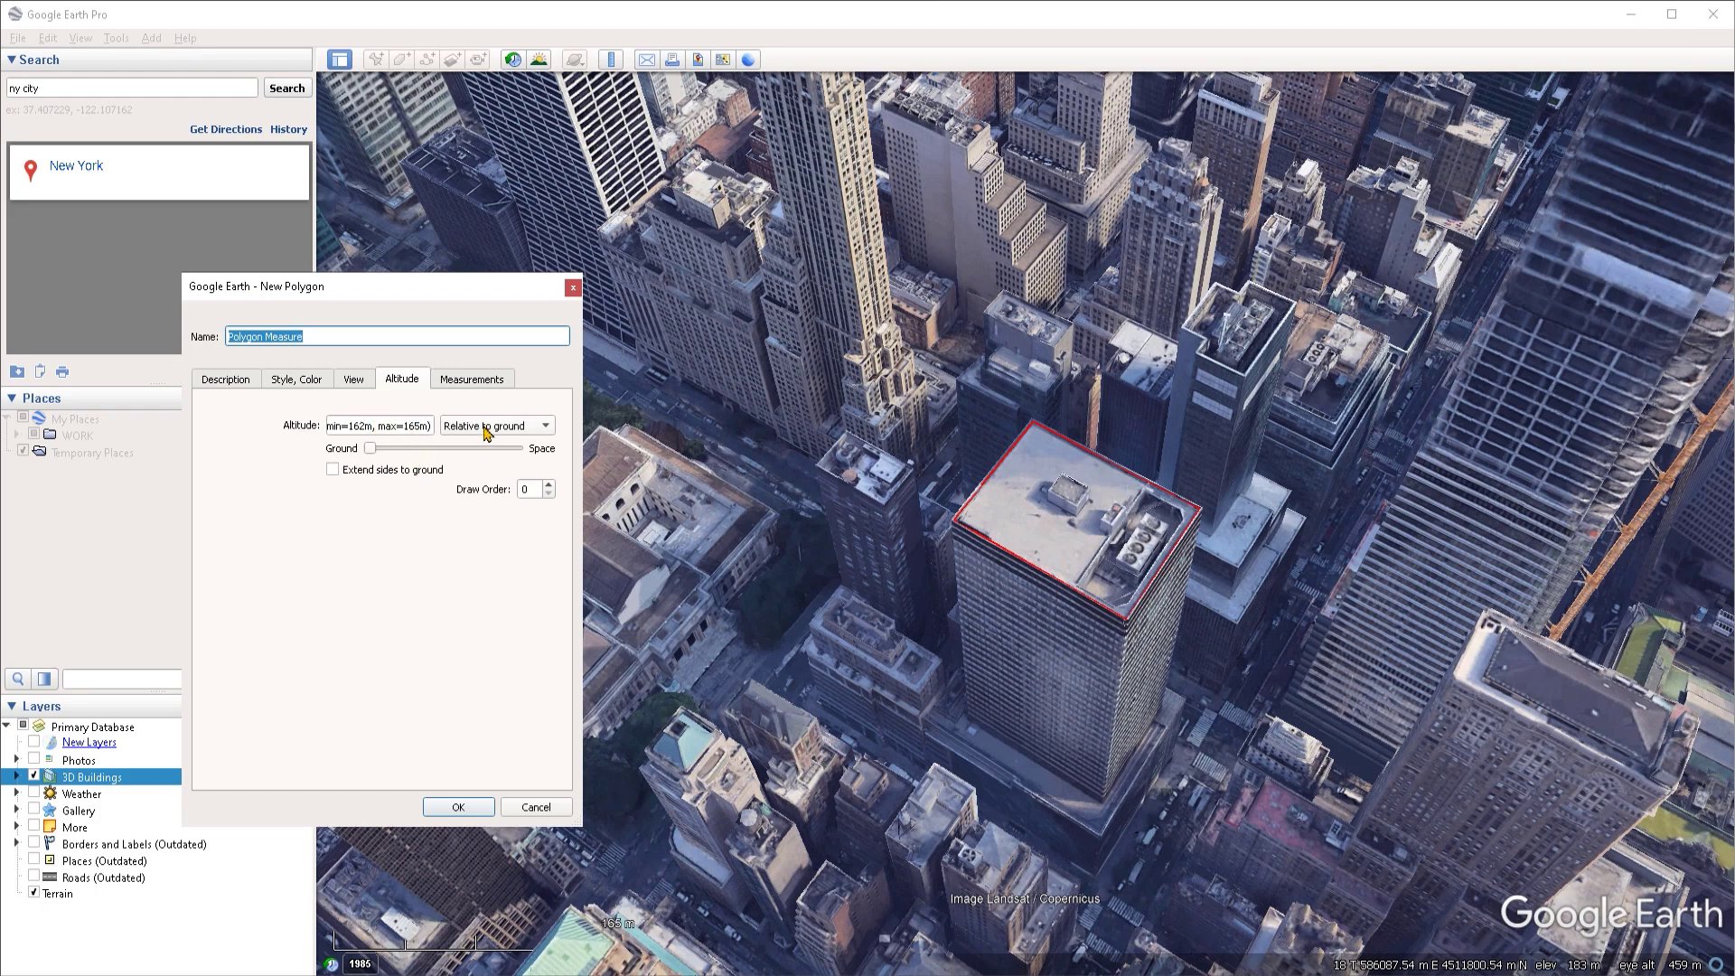
key("Return")
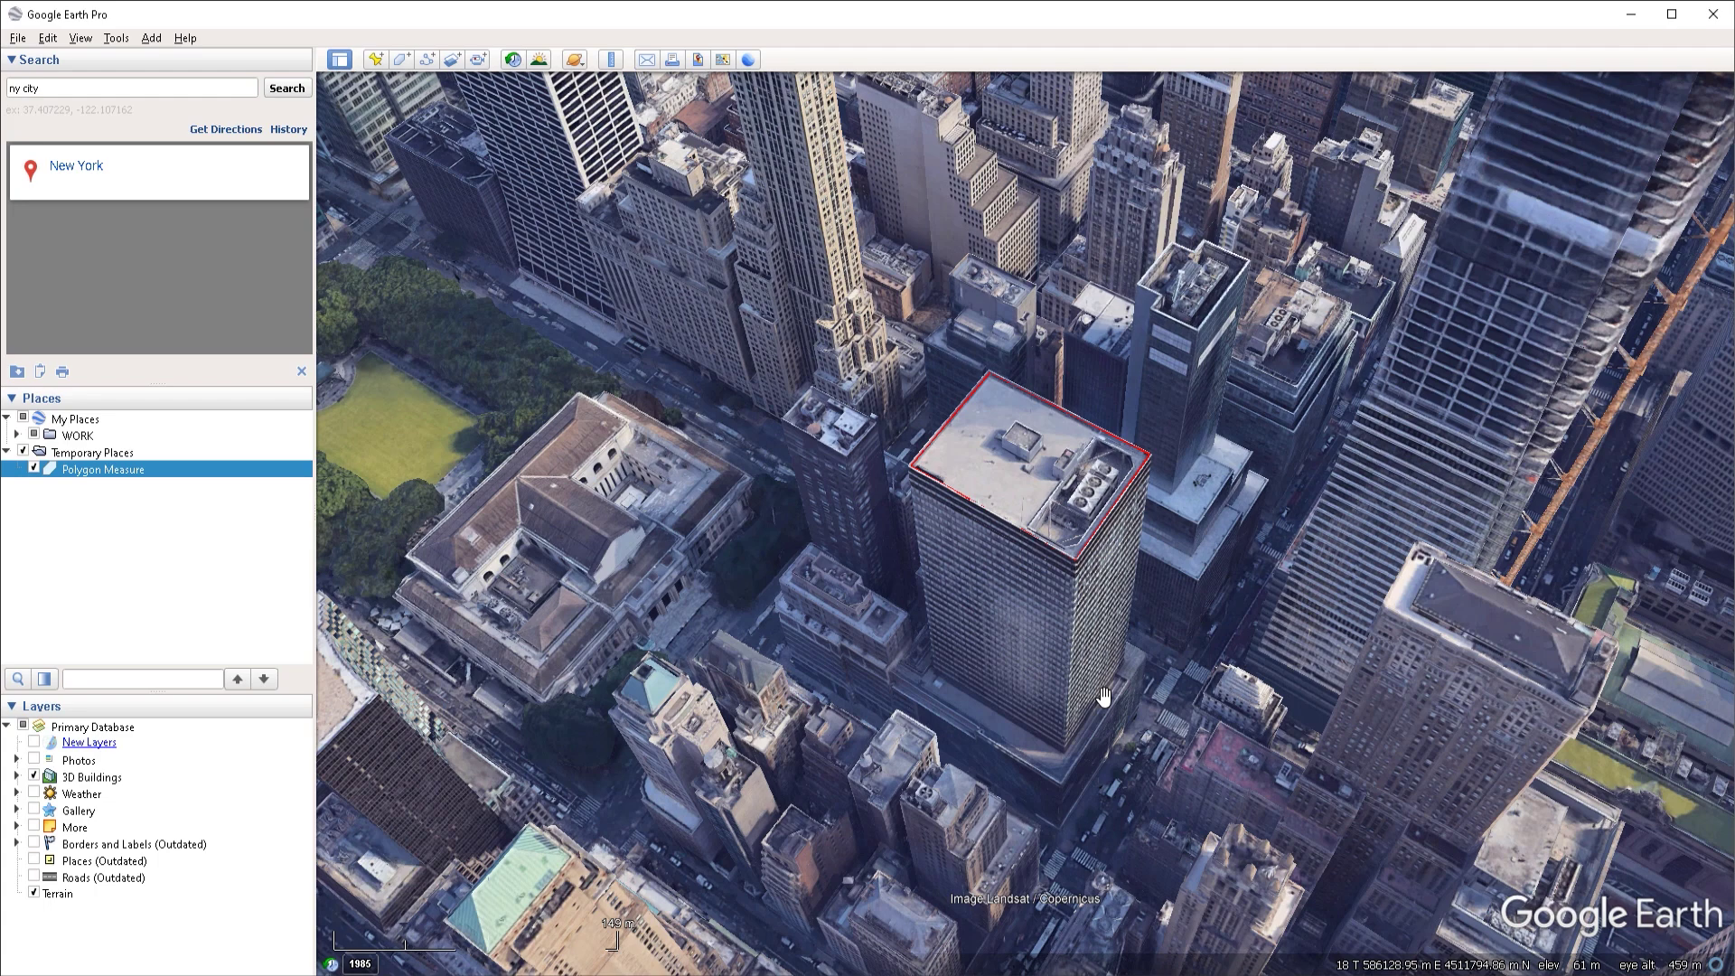